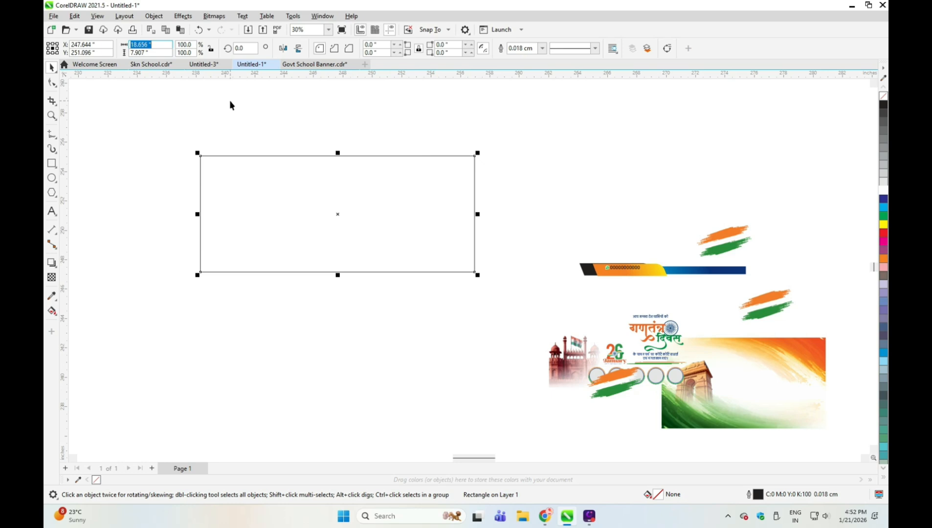
- Set the empty banner rectangle's size to 16 inches wide by 8 inches high
type("16")
type("8")
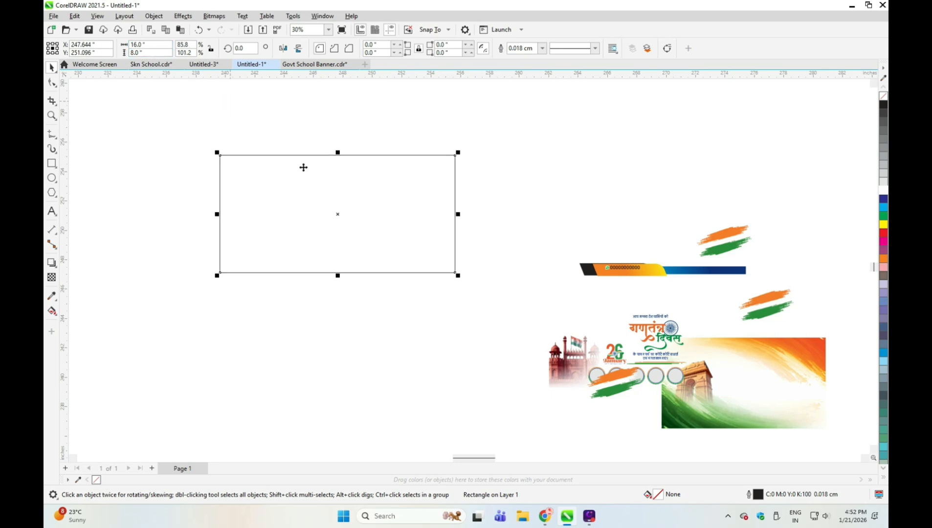
key("Escape")
- PowerClip the tricolour background image inside the banner rectangle and scale it so it fills the whole frame
left_click(795, 363)
right_click(794, 363)
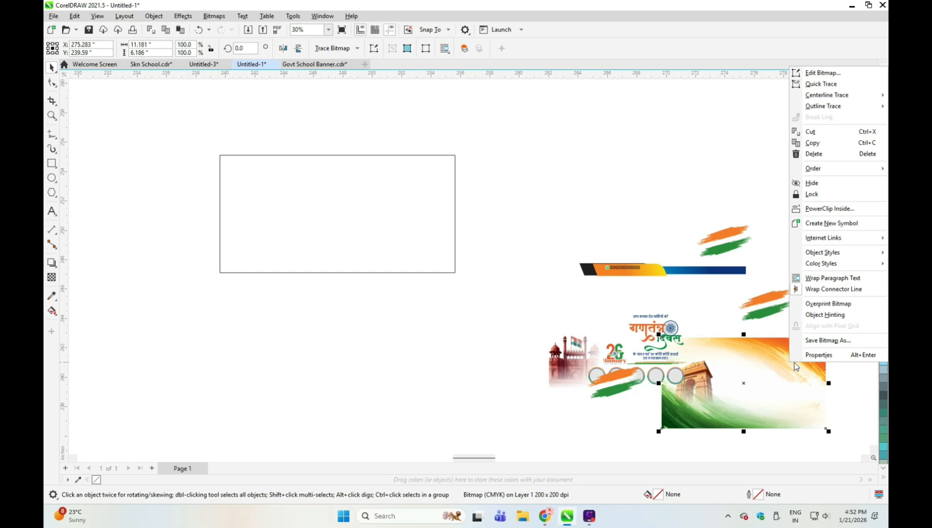
left_click(815, 209)
left_click(395, 208)
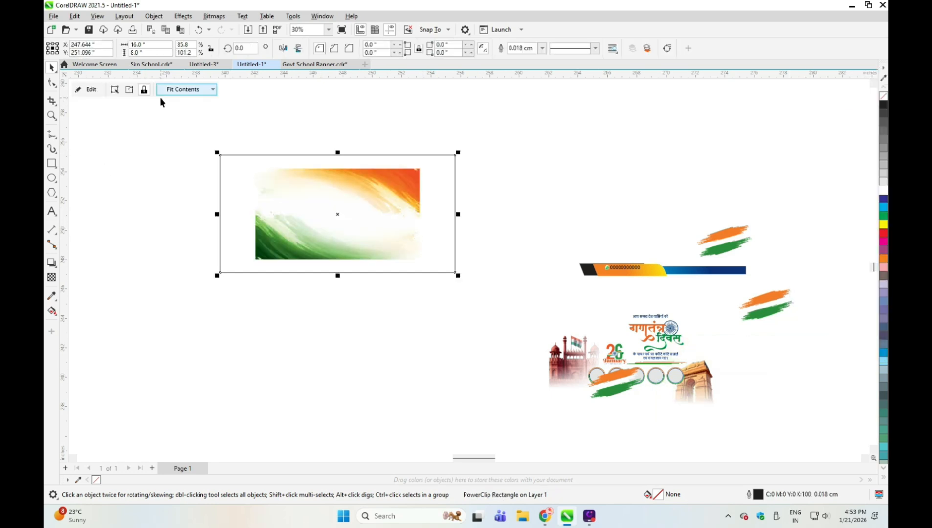
left_click(185, 90)
left_click(197, 125)
left_click(613, 178)
- Move the uppermost loose tricolour brush stroke to the blank area just below the banner
left_click(631, 272)
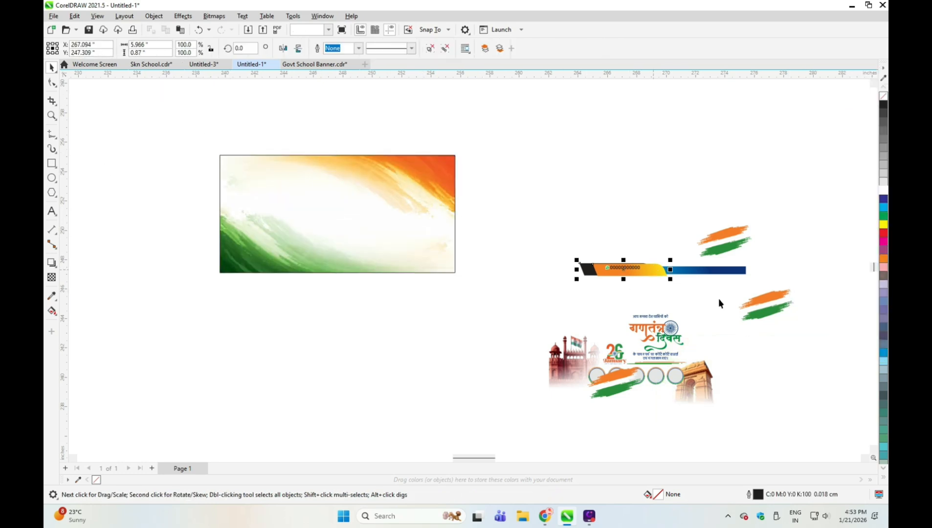
left_click(723, 251)
mouse_move(748, 244)
left_mouse_down()
mouse_move(277, 235)
mouse_move(368, 342)
left_mouse_up()
left_click(366, 240)
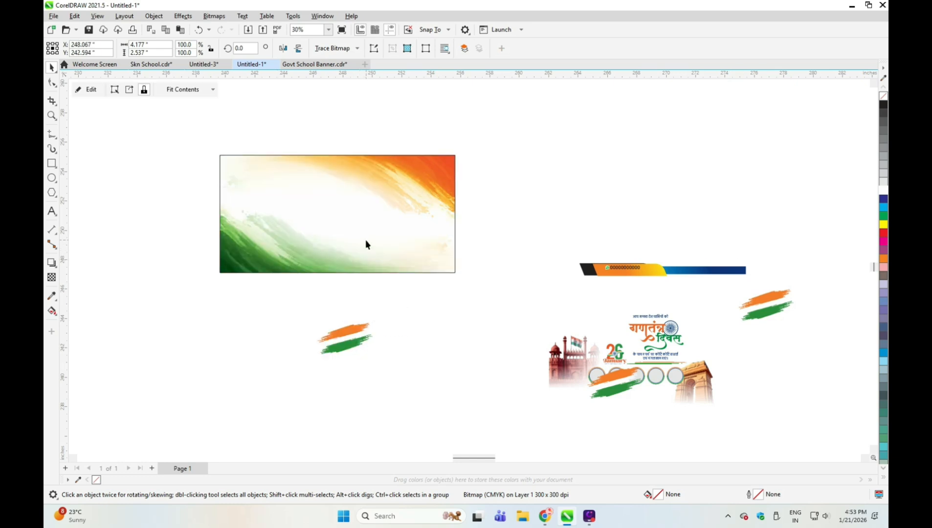
double_click(389, 262)
left_click(353, 246)
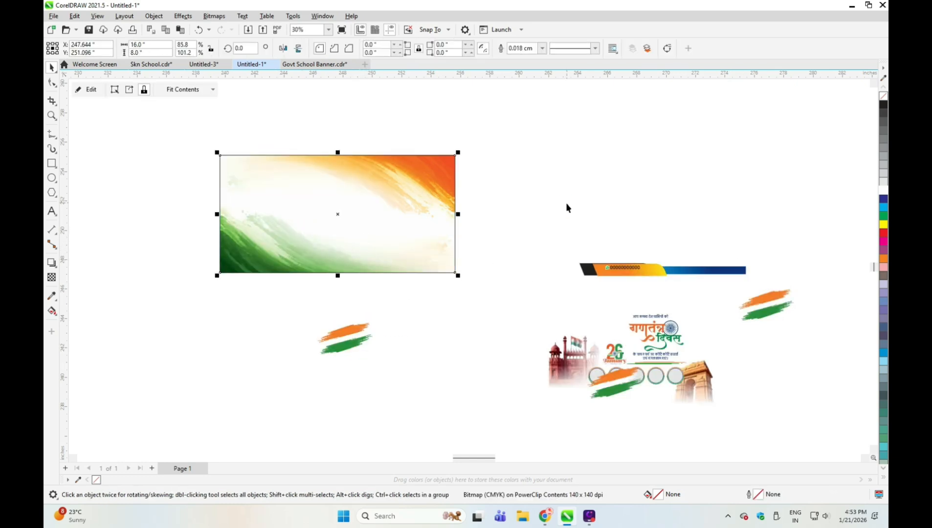
left_click(573, 365)
left_click(524, 368)
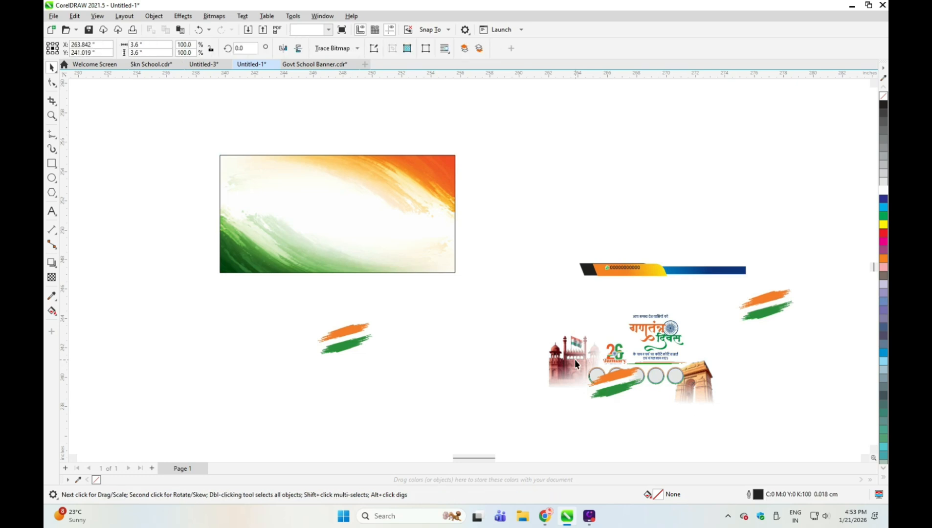
left_click(574, 360)
left_click(783, 340)
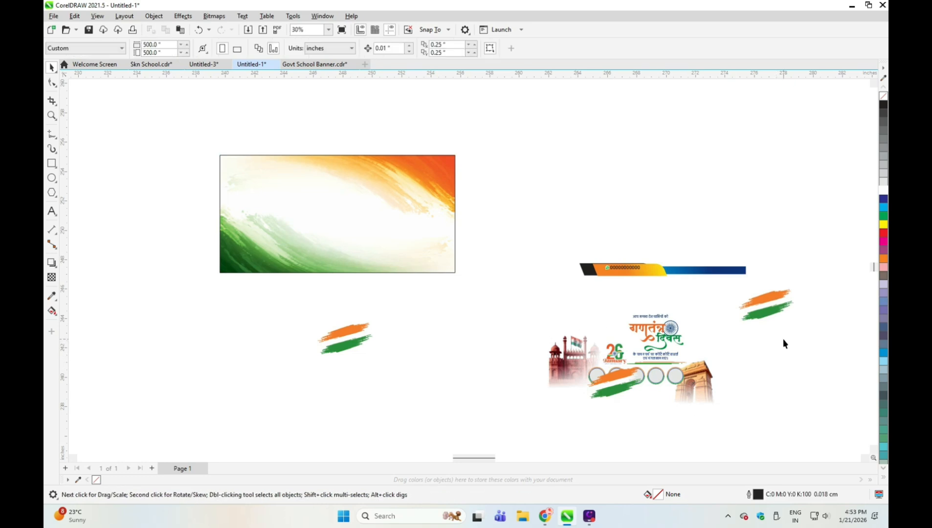
double_click(353, 228)
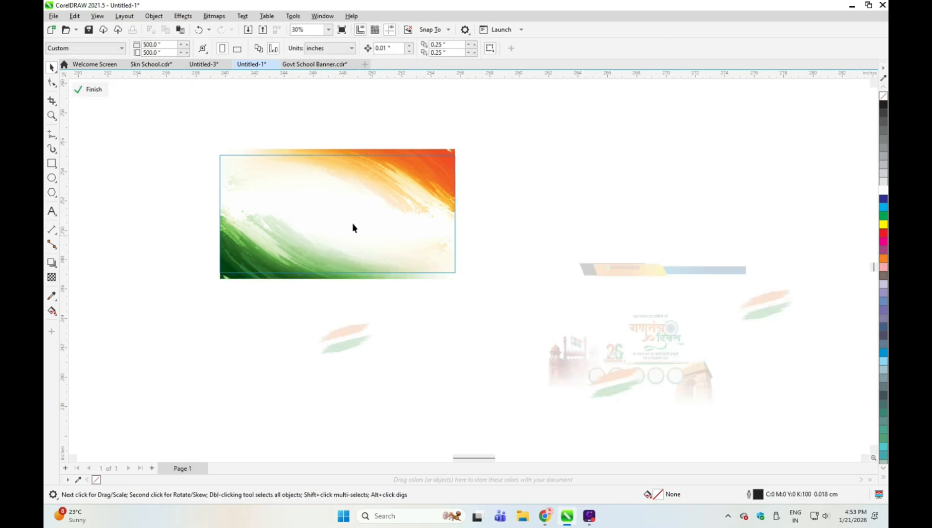
left_click(414, 229)
left_click_drag(414, 231, 451, 325)
key("ctrl+z")
left_click(523, 274, "ctrl")
scroll(524, 275, "down", 1)
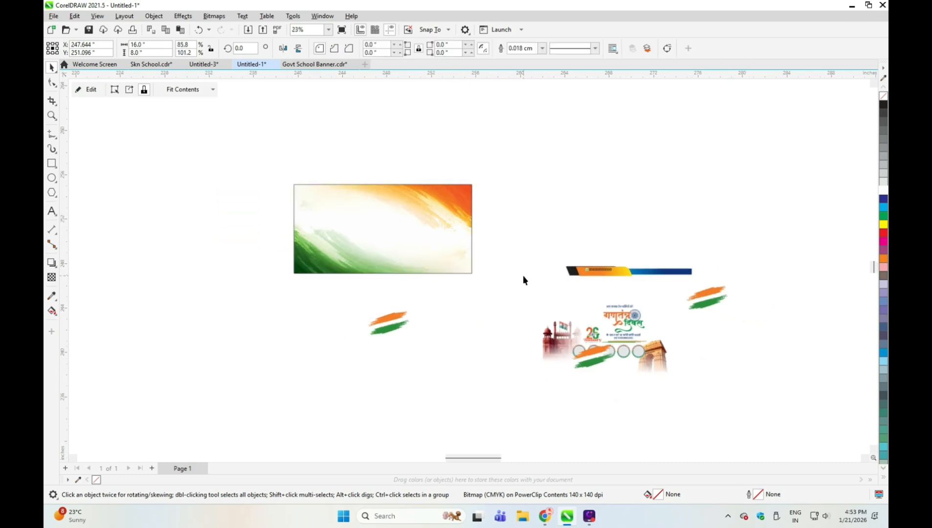
- Place the Red Fort picture in the banner's upper-left corner, close to the left edge
left_click(523, 276)
left_click(707, 299)
left_click(636, 368)
left_click(557, 338)
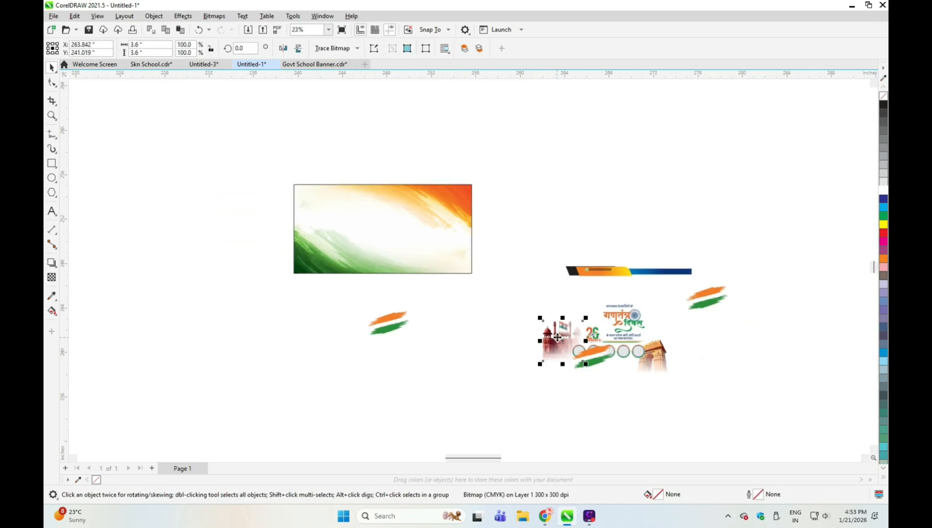
left_click_drag(557, 337, 325, 211)
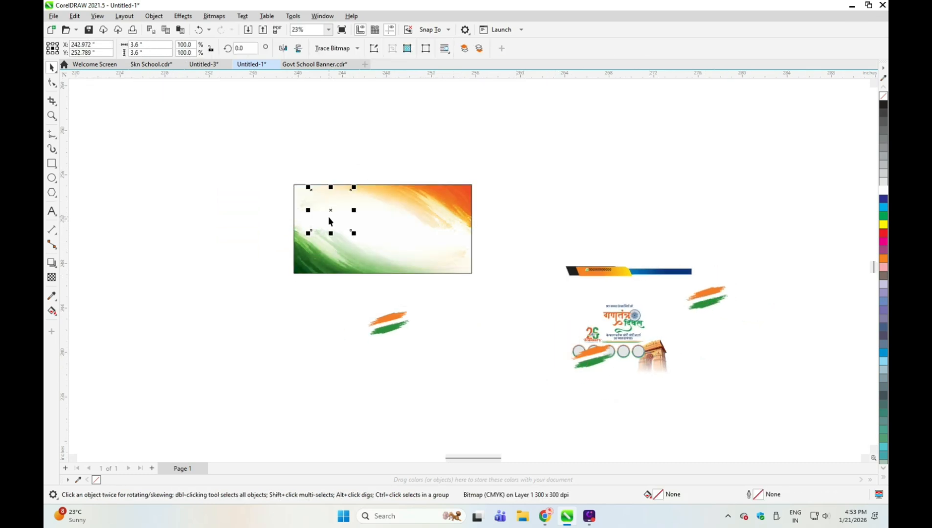
left_click(396, 231)
key("Escape")
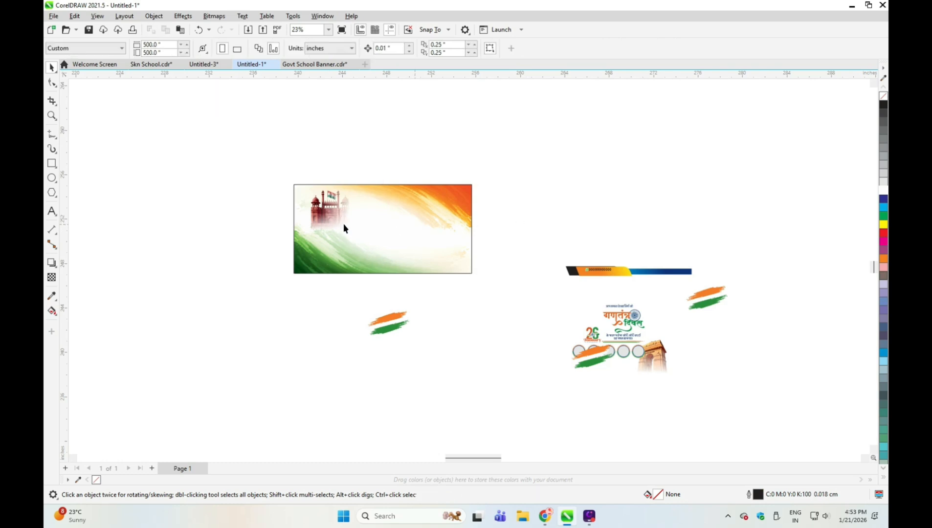
left_click(333, 212)
left_click_drag(331, 212, 320, 211)
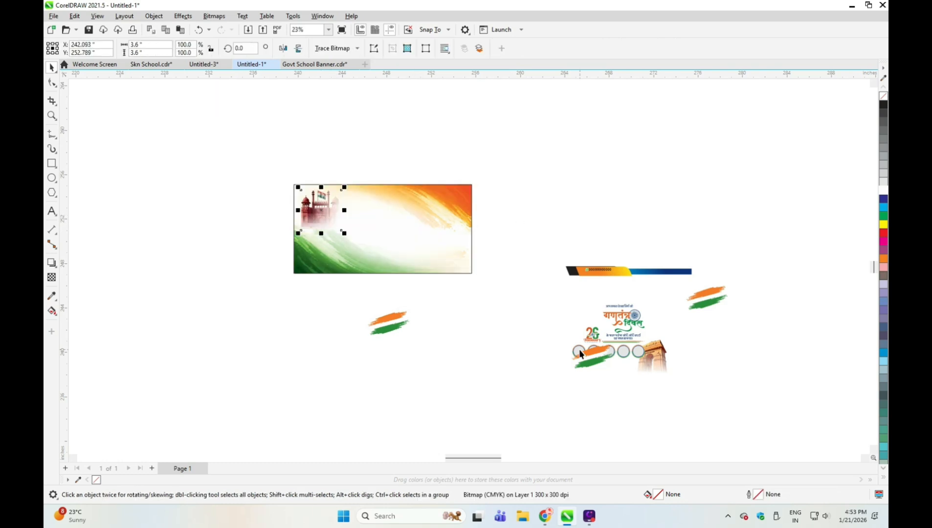
- Place the 26 January graphic over the Red Fort's lower-right part and enlarge it to about 133 percent
left_click_drag(579, 349, 390, 247)
left_click_drag(337, 218, 336, 219)
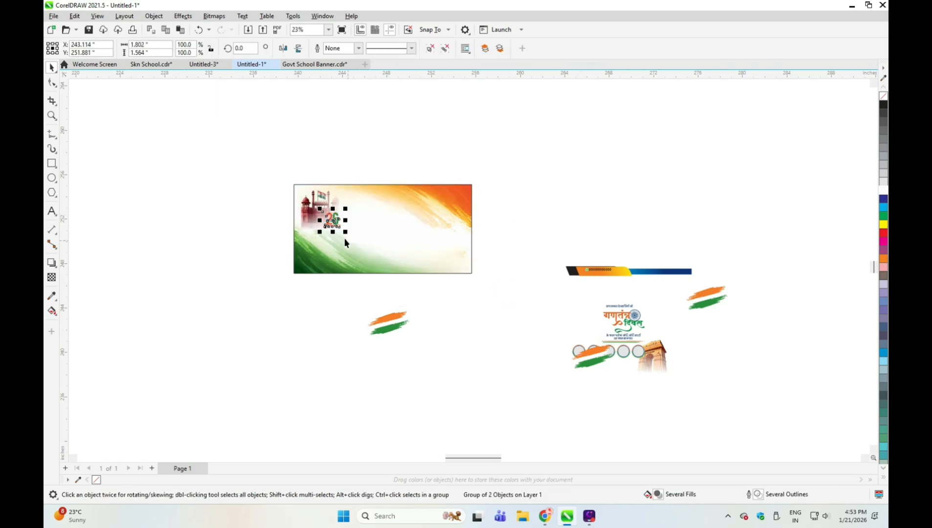
scroll(349, 239, "up", 1)
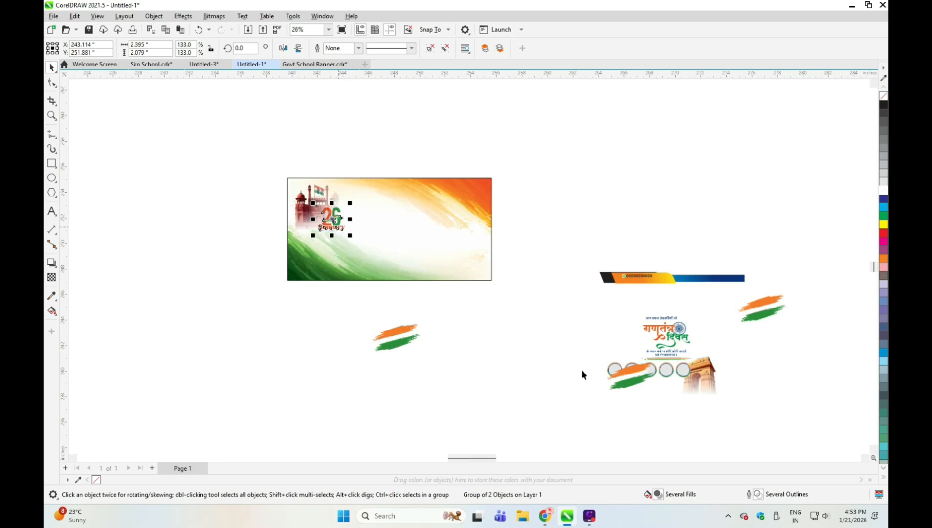
- Place one tricolour brush stroke at each side edge of the banner and the India Gate picture beside the right-hand stroke
left_click(622, 385)
mouse_move(623, 385)
left_mouse_down()
mouse_move(482, 259)
mouse_move(474, 240)
left_mouse_up()
mouse_move(403, 331)
left_mouse_down()
mouse_move(301, 247)
mouse_move(315, 241)
left_mouse_up()
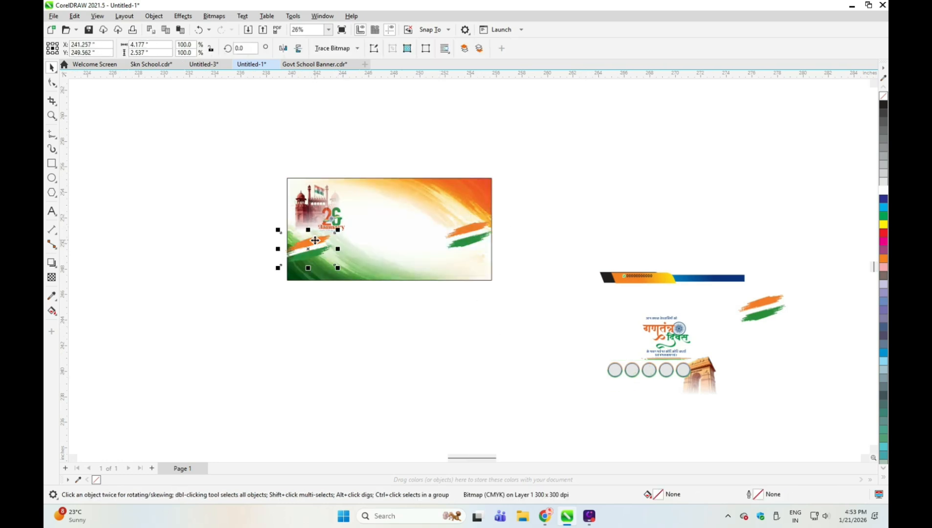
left_click_drag(697, 376, 429, 216)
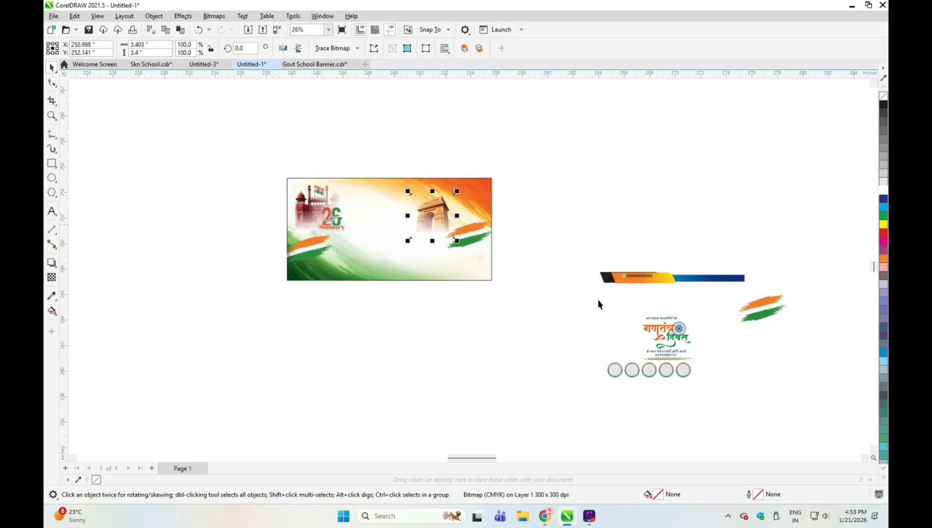
left_click(599, 304)
- Place the आप समस्त देशवासियों को line at the banner's top centre and the गणतंत्र दिवस title below it, enlarging the title to about 148 percent
left_click(664, 332)
left_click_drag(614, 303, 735, 350)
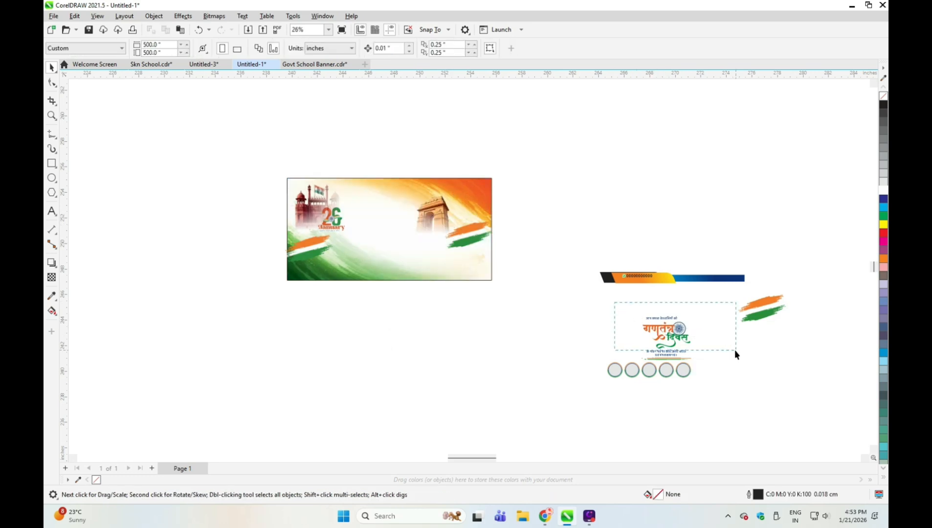
left_click_drag(673, 320, 397, 196)
left_click(664, 336)
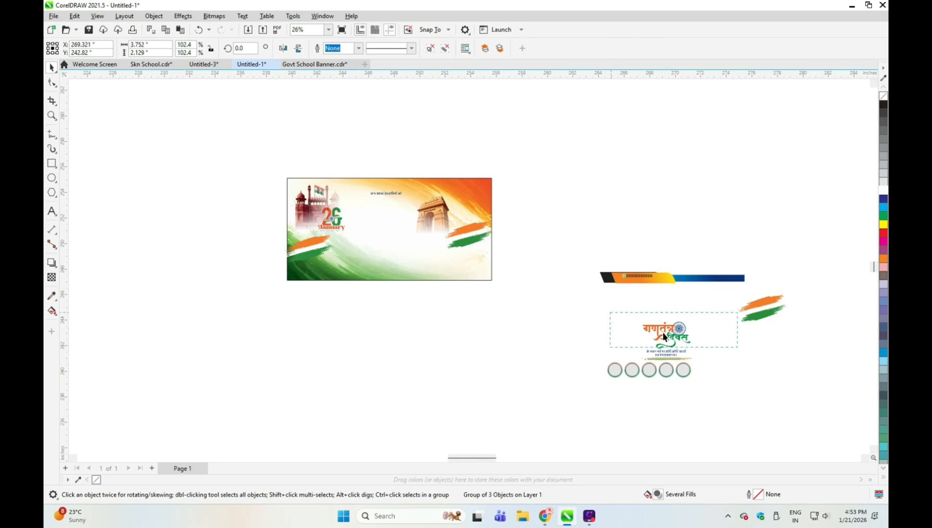
left_click_drag(667, 334, 430, 249)
scroll(405, 223, "up", 1)
scroll(377, 197, "up", 2)
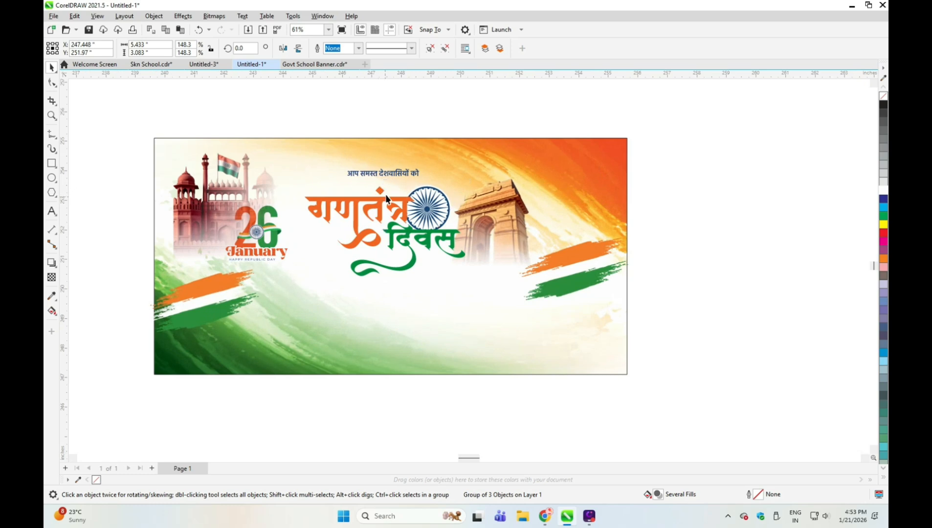
- Move the गणतंत्र दिवस title slightly up and shift the India Gate picture further right, clear of the title
left_click_drag(386, 194, 385, 182)
mouse_move(519, 214)
left_mouse_down()
mouse_move(559, 216)
mouse_move(559, 203)
left_mouse_up()
left_click(570, 262)
- Enlarge the आप समस्त देशवासियों को line and shift the गणतंत्र दिवस title slightly right beneath it
left_click(387, 173)
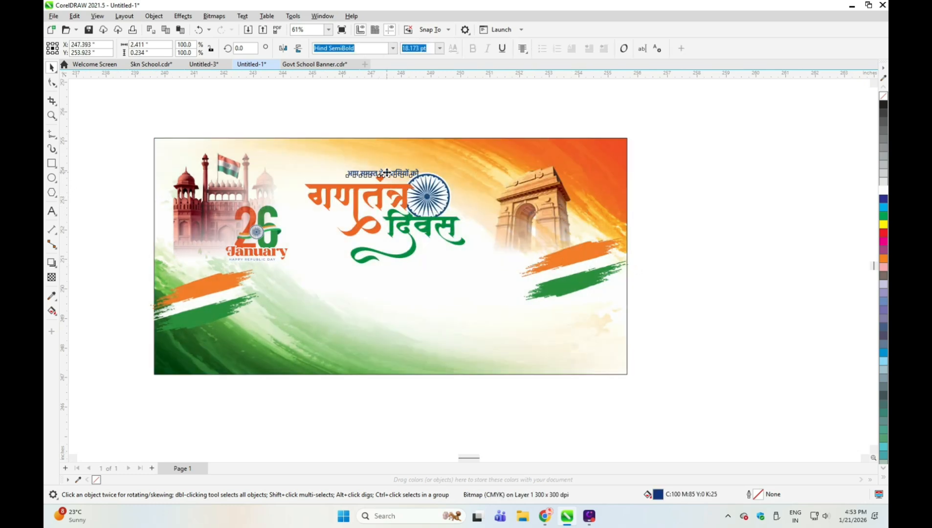
left_click_drag(387, 173, 442, 170)
left_click(422, 206)
left_click_drag(422, 206, 431, 205)
- Place the two-line के पावन पर्व पर greeting text below the गणतंत्र दिवस title and enlarge it to about 26 pt
scroll(389, 249, "down", 3)
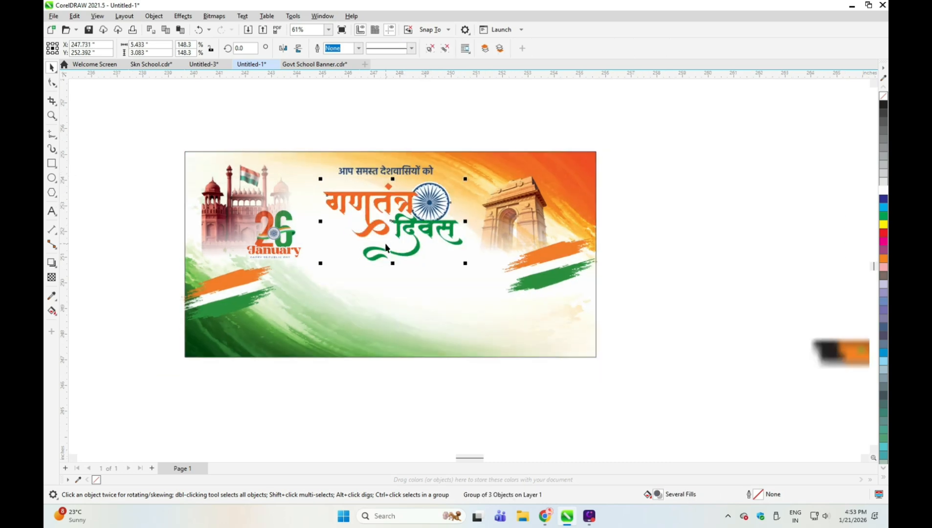
left_click(689, 308)
scroll(583, 300, "down", 1)
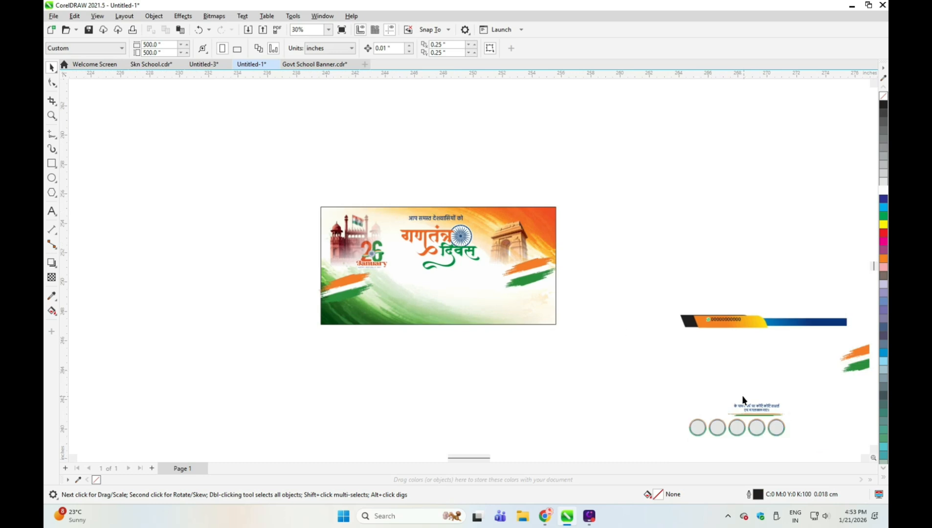
left_click_drag(760, 410, 430, 244)
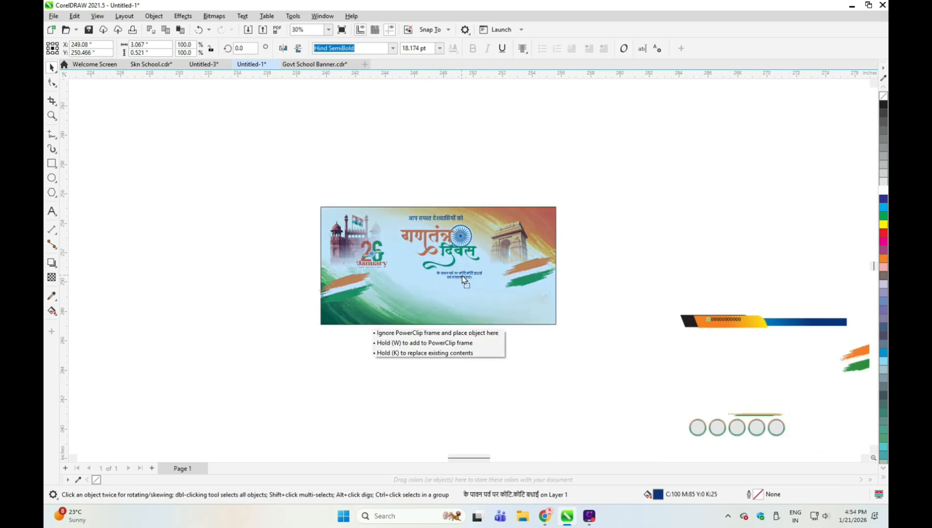
scroll(462, 272, "up", 3)
mouse_move(464, 272)
left_mouse_down()
mouse_move(541, 300)
mouse_move(469, 277)
mouse_move(376, 279)
mouse_move(401, 276)
left_mouse_up()
scroll(401, 276, "down", 2)
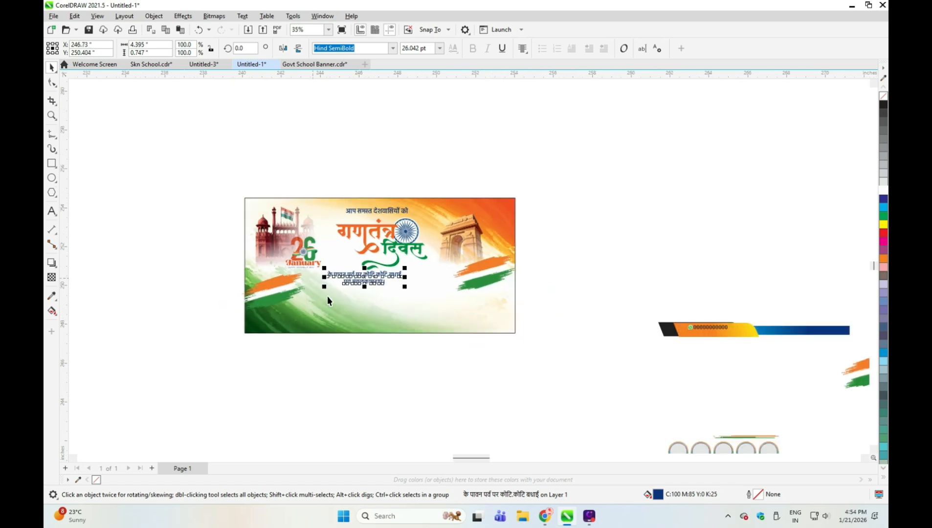
- Move the left tricolour brush stroke to just right of the 26 January graphic and shrink it to about 81 percent
left_click(284, 292)
left_click_drag(284, 292, 344, 250)
scroll(341, 260, "up", 2)
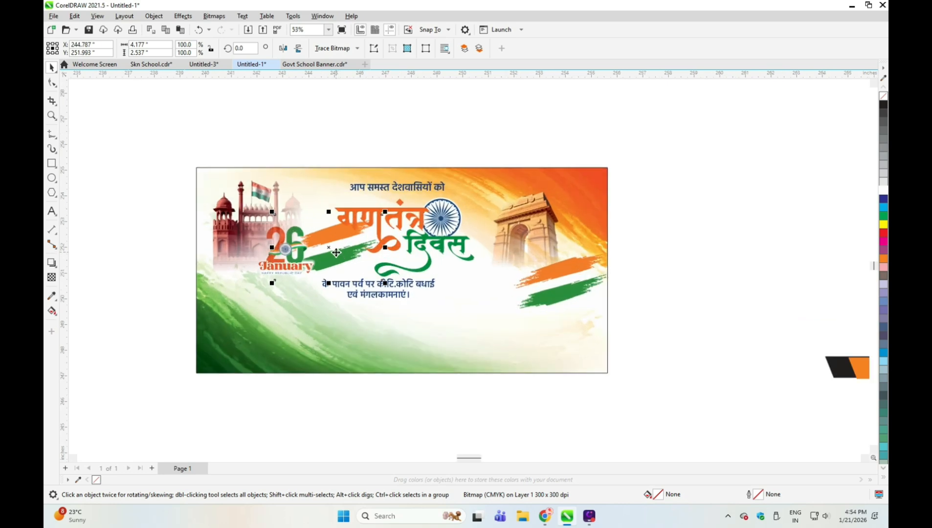
left_click(335, 253)
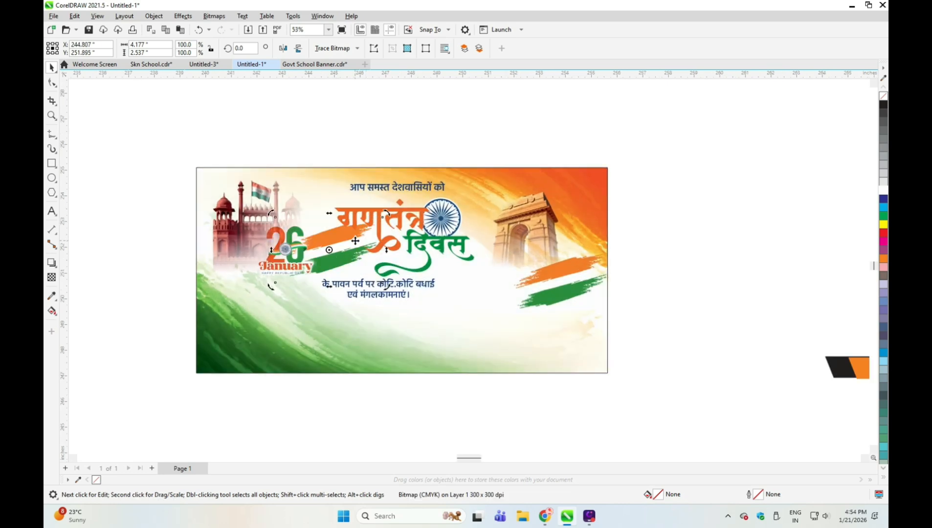
left_click(341, 263)
left_click_drag(386, 285, 368, 291)
left_click_drag(339, 249, 338, 254)
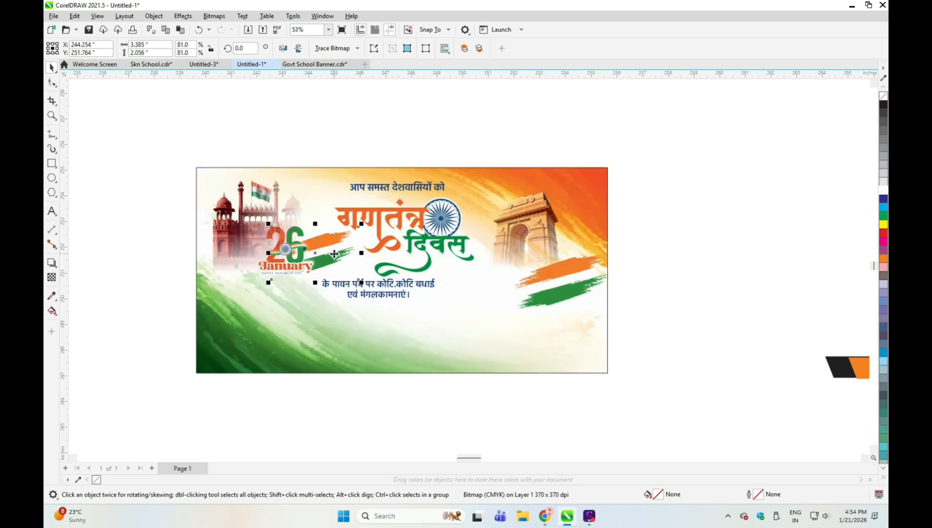
- Bring the spare tricolour stroke closer to the banner and move the banner's right stroke inward, beside the greeting text
scroll(366, 265, "down", 2)
scroll(540, 297, "down", 1)
mouse_move(764, 354)
left_mouse_down()
mouse_move(436, 278)
mouse_move(603, 307)
left_mouse_up()
right_click(603, 308)
scroll(441, 274, "up", 2)
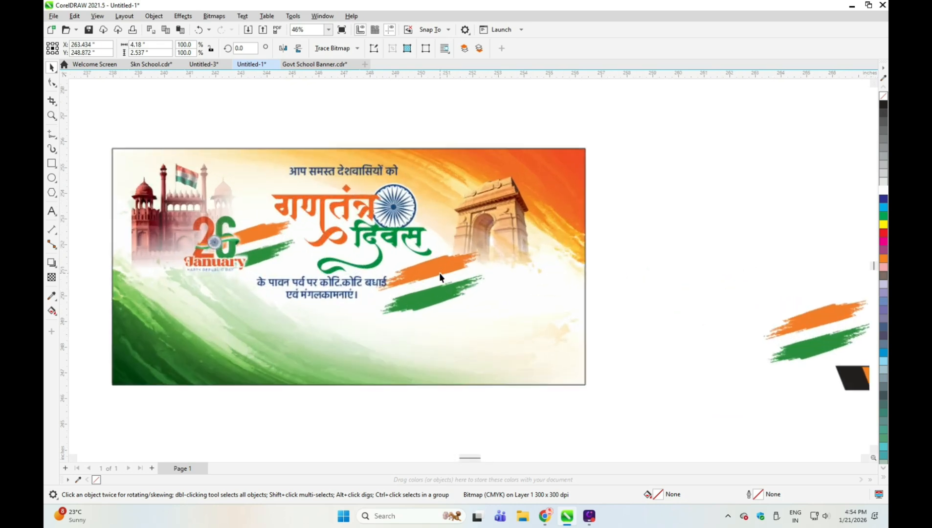
left_click_drag(439, 273, 445, 277)
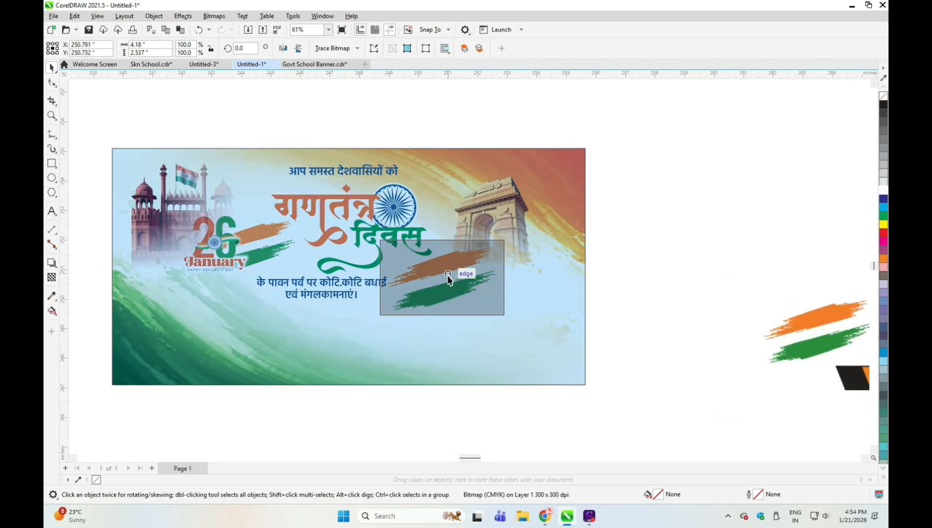
- Place the thin tricolour divider line directly below the greeting text and enlarge it to about 4.7 inches wide
scroll(445, 277, "down", 1)
left_click(536, 284)
scroll(536, 284, "down", 1)
left_click(702, 412)
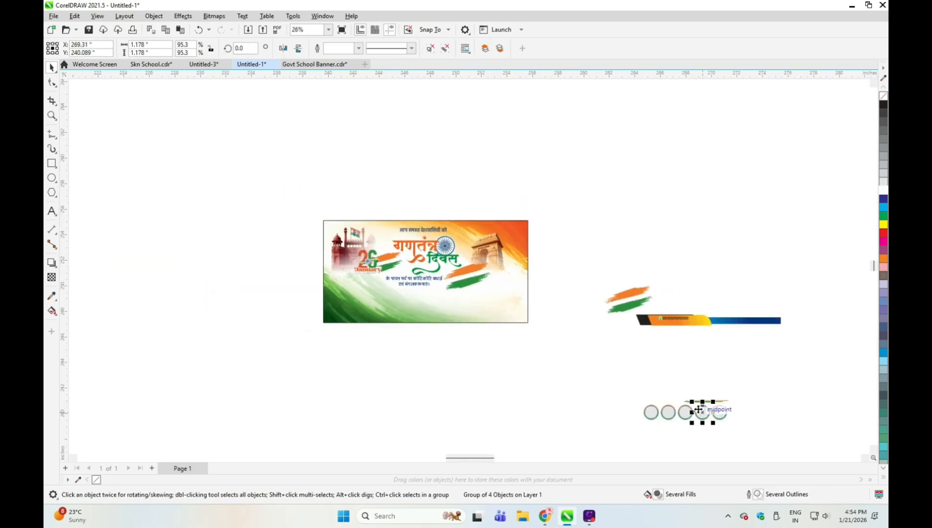
left_click(667, 380)
mouse_move(717, 407)
left_mouse_down()
mouse_move(408, 314)
mouse_move(416, 318)
mouse_move(411, 264)
mouse_move(421, 264)
left_mouse_up()
scroll(416, 318, "up", 2)
scroll(414, 303, "up", 1)
scroll(421, 292, "down", 2)
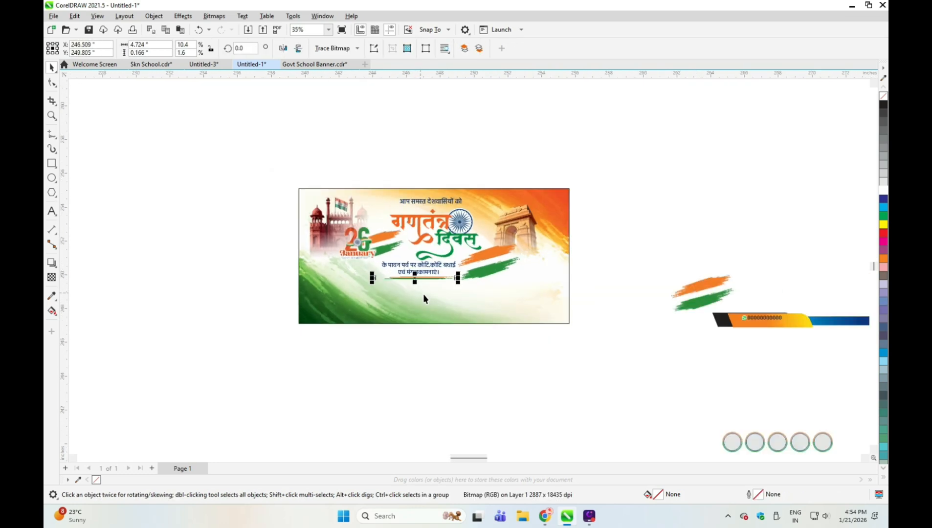
- Delete the row of five unused grey circles outside the banner
left_click_drag(661, 382, 825, 437)
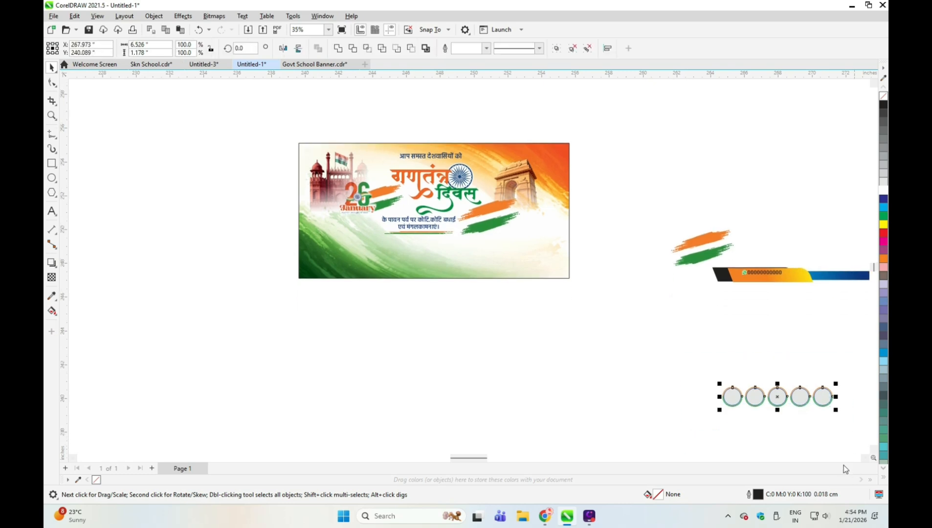
key("Delete")
- Delete the placeholder phone number text from the orange strip outside the banner
scroll(573, 366, "down", 1)
left_click(730, 297)
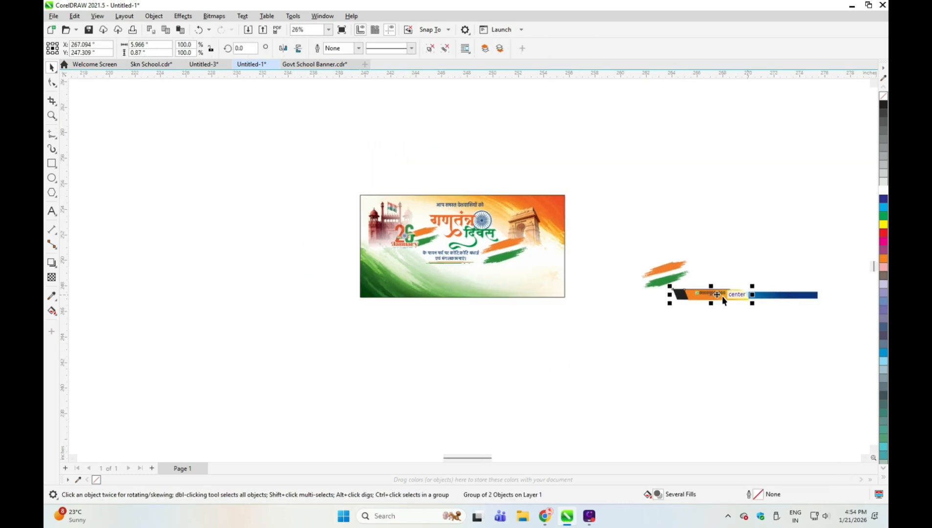
left_click(678, 338)
left_click(737, 287)
left_click(728, 363)
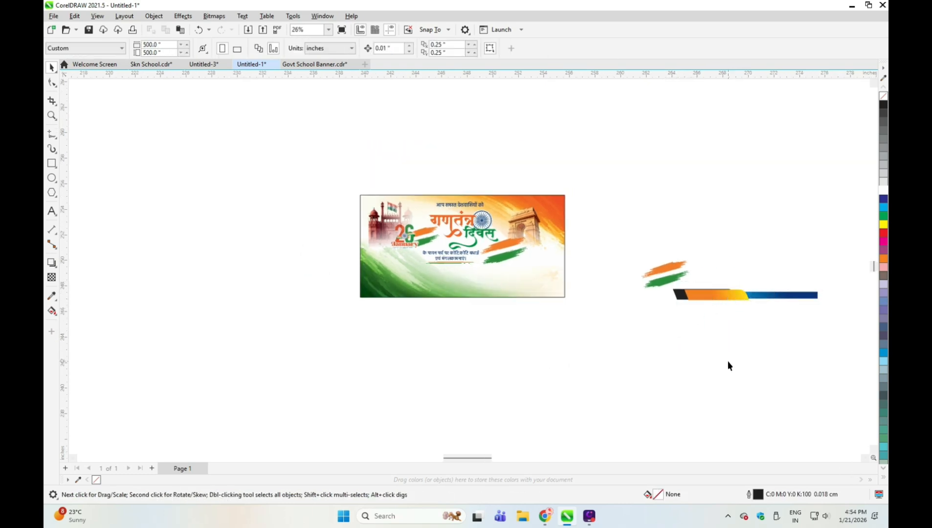
- Place the orange strip in the banner's lower-left corner, flush with the bottom edge
left_click_drag(734, 290, 699, 363)
key("ctrl+z")
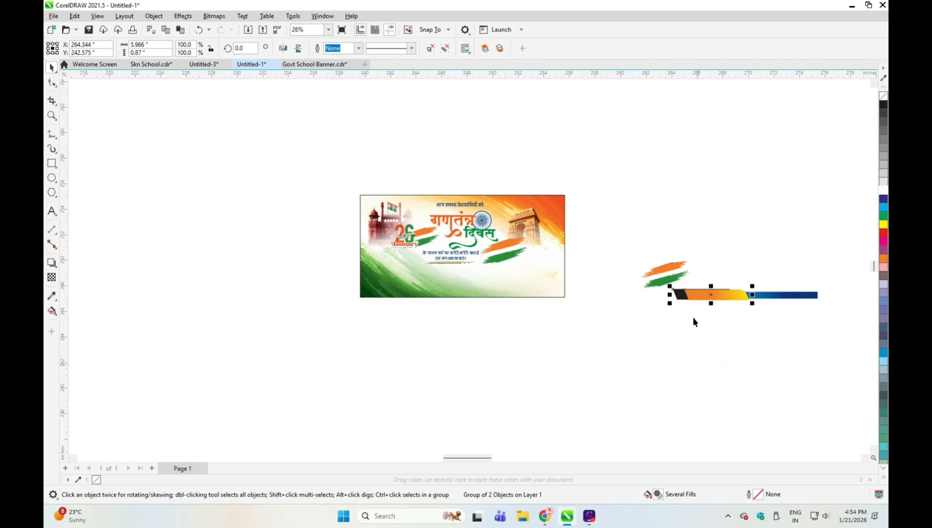
left_click_drag(704, 295, 390, 285)
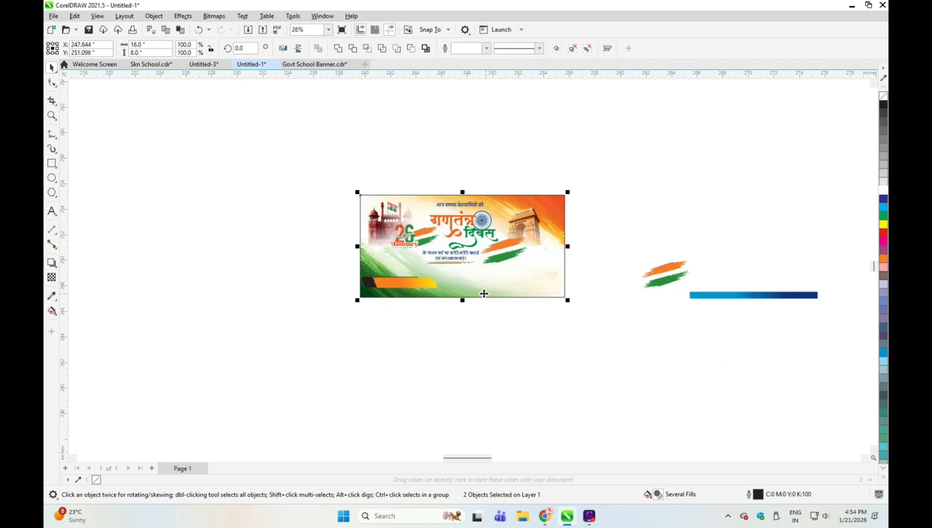
key("b")
left_click(471, 331)
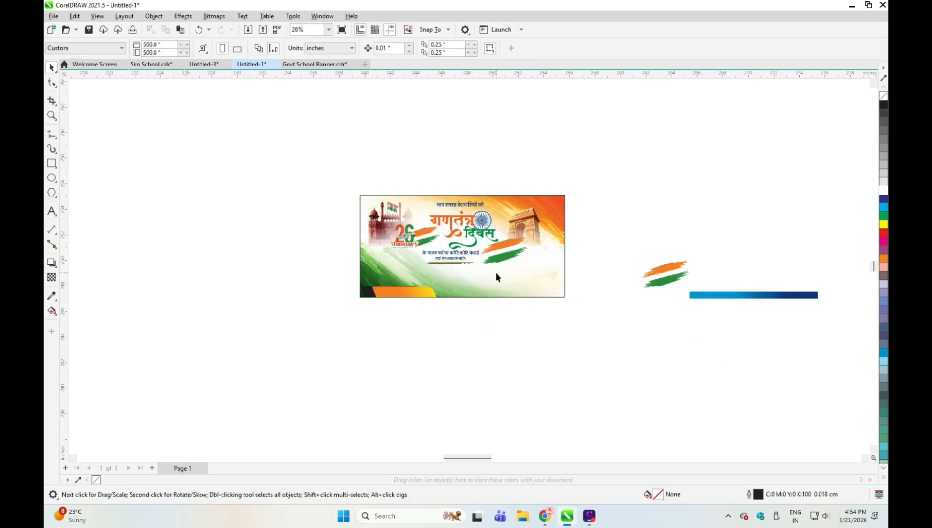
- Resize and reposition the tricolour background picture inside the banner frame so it still fills the whole frame, and finish editing the frame's contents
double_click(495, 287)
left_click(502, 273)
left_click_drag(571, 304, 600, 325)
left_click_drag(506, 264, 507, 281)
left_click_drag(503, 269, 513, 266)
left_click_drag(512, 265, 510, 256)
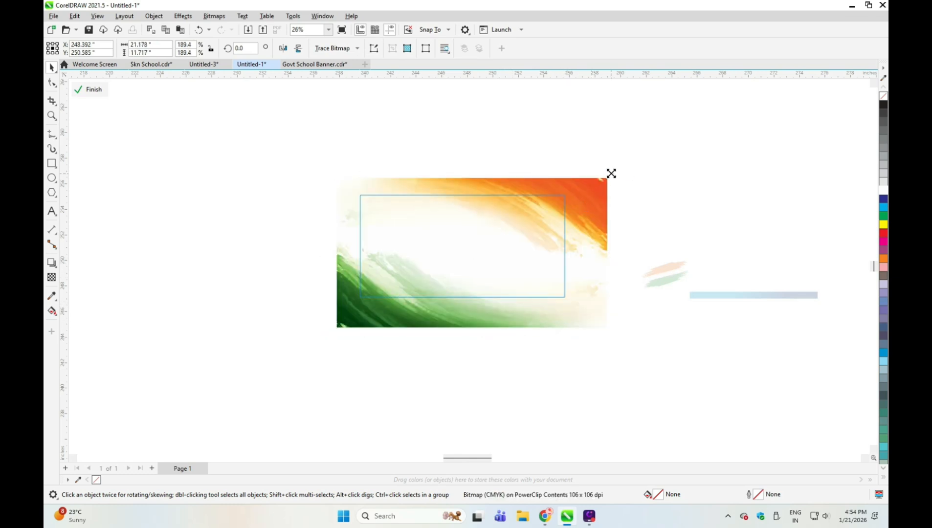
left_click_drag(612, 173, 594, 183)
left_click_drag(517, 244, 514, 244)
left_click(662, 211, "ctrl")
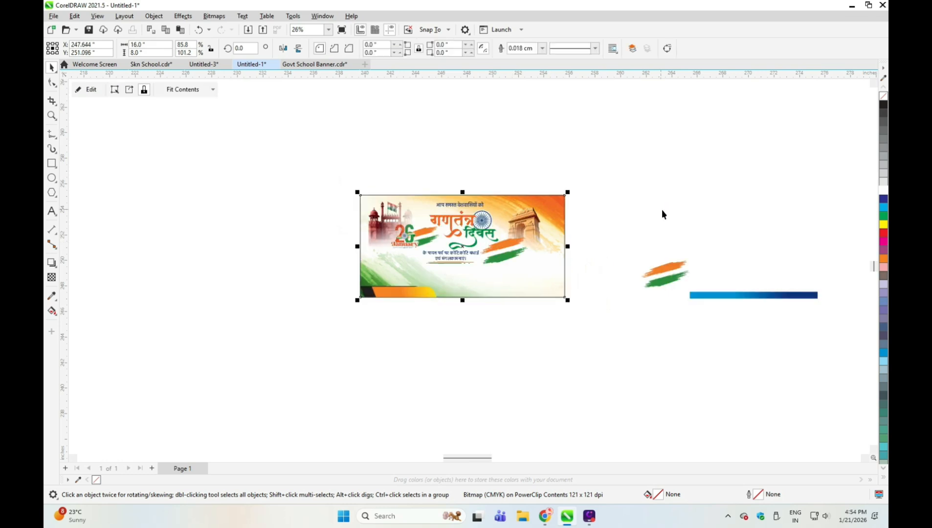
left_click(662, 214)
- Move the blue gradient strip into the banner's lower-right corner, aligned with its bottom and right edges
left_click_drag(740, 298, 481, 303)
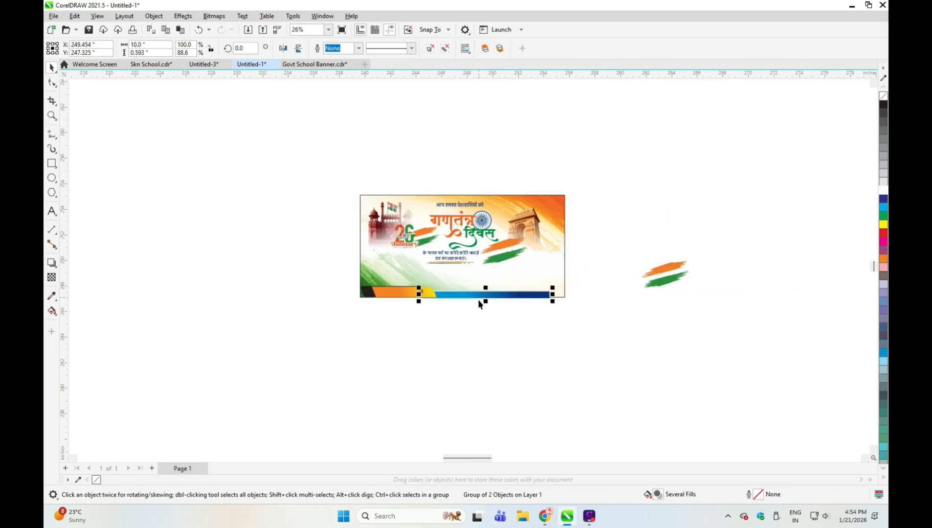
left_click(469, 282, "shift")
left_click(522, 292)
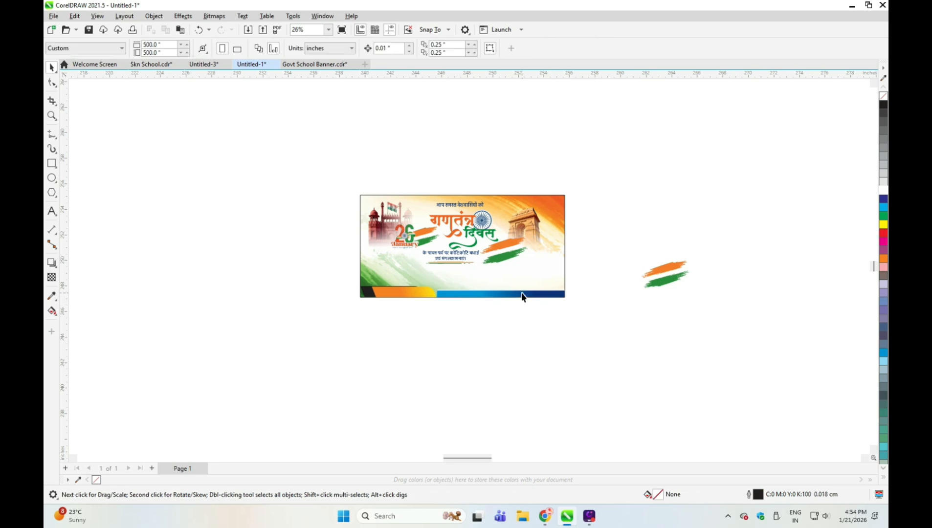
- Enlarge the orange strip from its lower-left corner to about 9.2 inches wide, overlapping the blue strip
left_click_drag(441, 281, 483, 275)
left_click(518, 296)
left_click(665, 274)
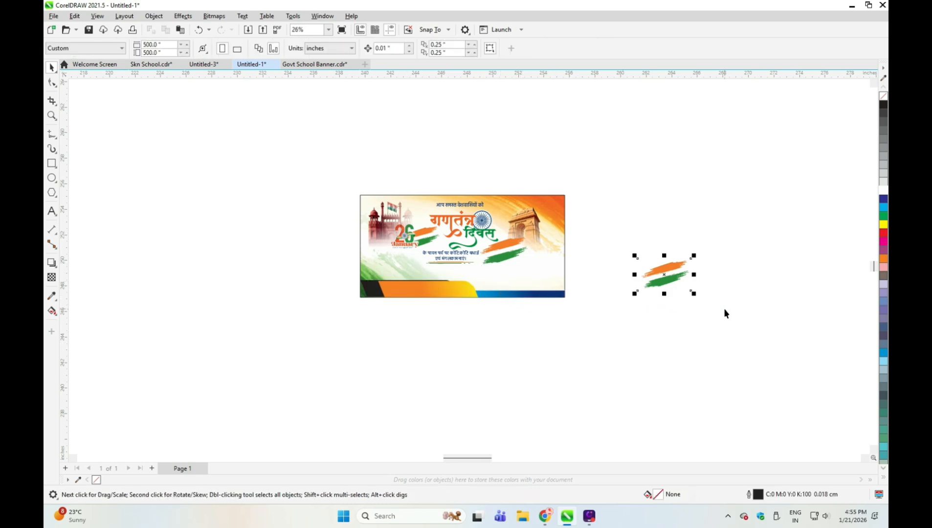
left_click(616, 245)
- Move the banner's right tricolour stroke to below the India Gate and enlarge the India Gate picture to about 4.4 inches wide
scroll(512, 260, "up", 1)
left_click(511, 258)
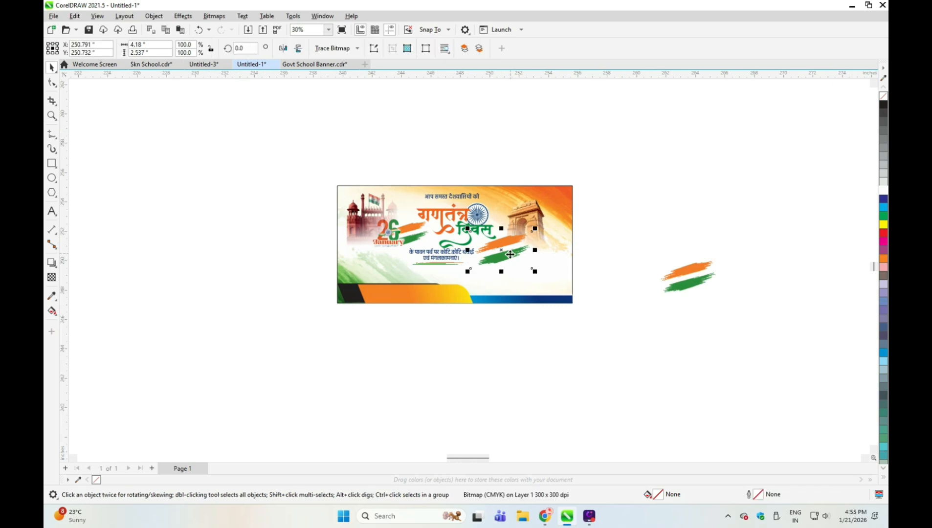
mouse_move(511, 252)
left_mouse_down()
mouse_move(558, 271)
mouse_move(560, 258)
left_mouse_up()
left_click(533, 219)
scroll(536, 227, "up", 1)
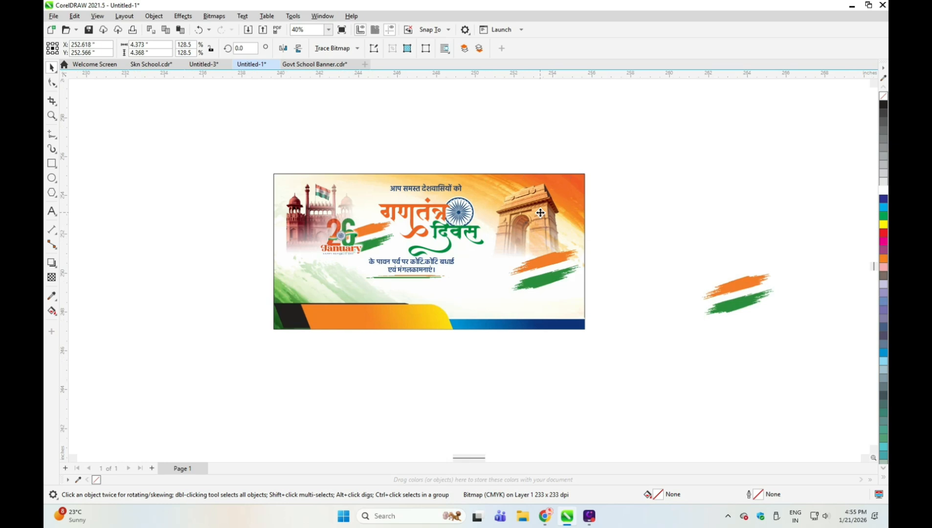
- Move the Red Fort picture left to the banner's left edge
left_click(341, 250)
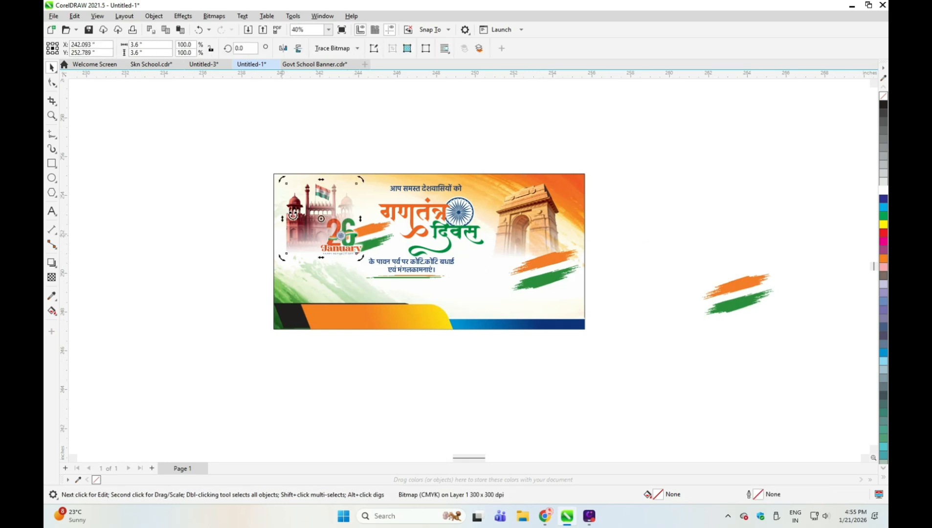
left_click(304, 270, "shift")
left_click(342, 236)
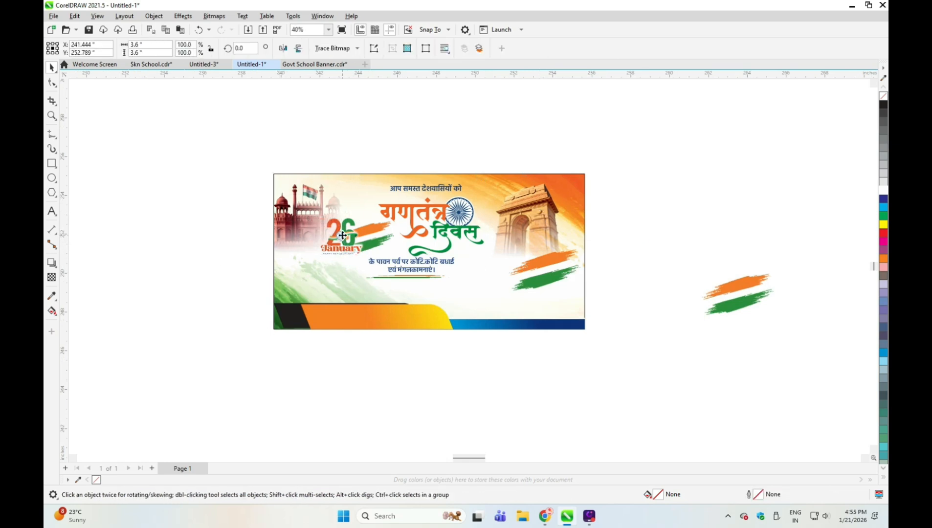
- Enlarge the 26 January graphic together with its tricolour stroke and shift both down and left over the Red Fort's base
left_click(348, 234)
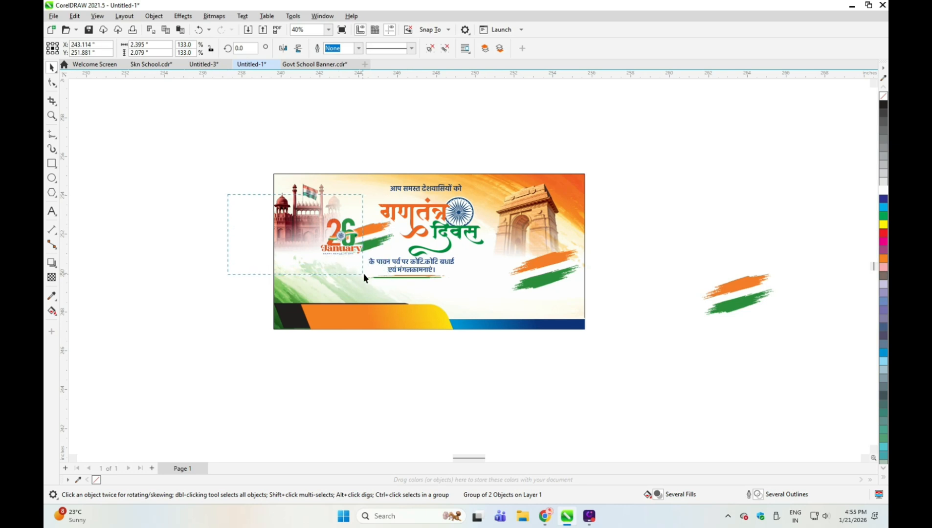
left_click_drag(364, 274, 367, 274)
left_click(376, 226, "shift")
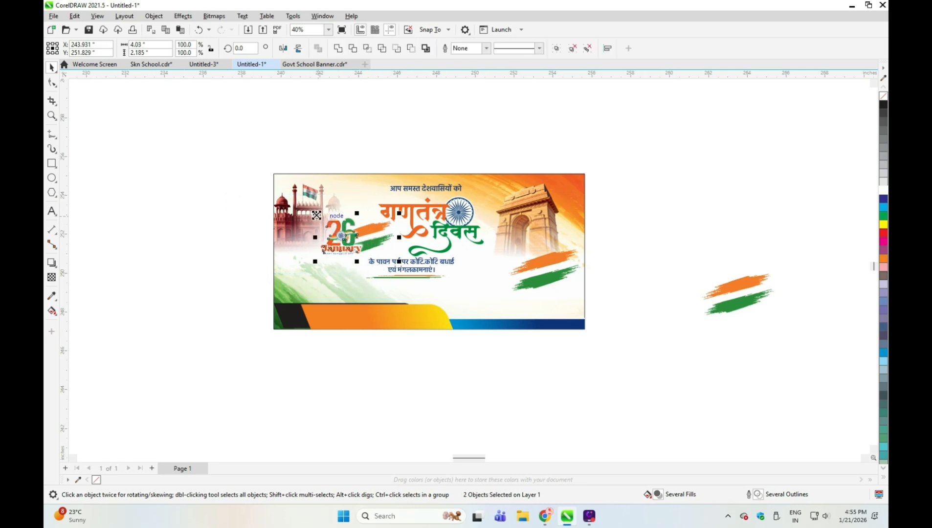
left_click_drag(317, 215, 252, 202)
left_click_drag(324, 245, 311, 261)
scroll(317, 264, "up", 1)
scroll(316, 284, "down", 1)
- Shift the tricolour stroke below the India Gate left, closer to the greeting text
left_click(589, 317)
left_click(558, 284)
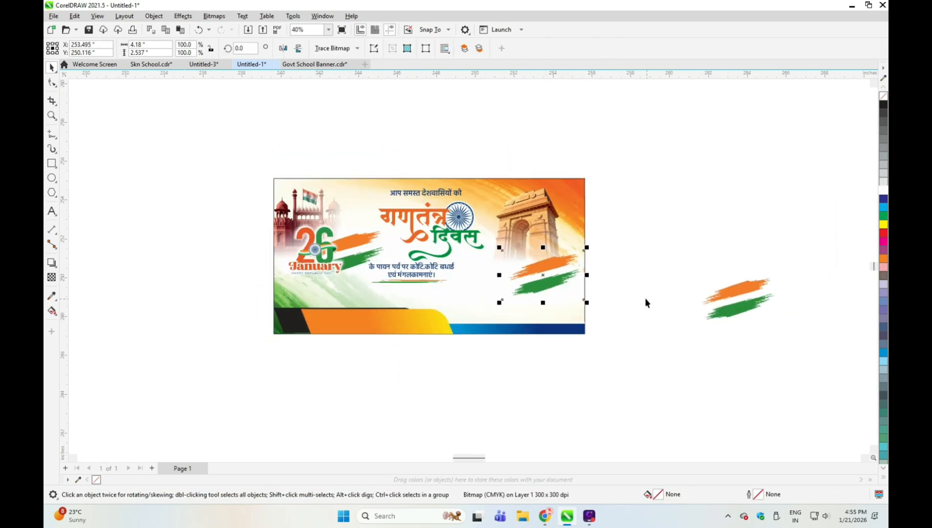
left_click_drag(569, 282, 543, 285)
- Enlarge the two-line greeting text and its divider together to about 7.1 inches wide and place them between the title and the orange strip
left_click(417, 270)
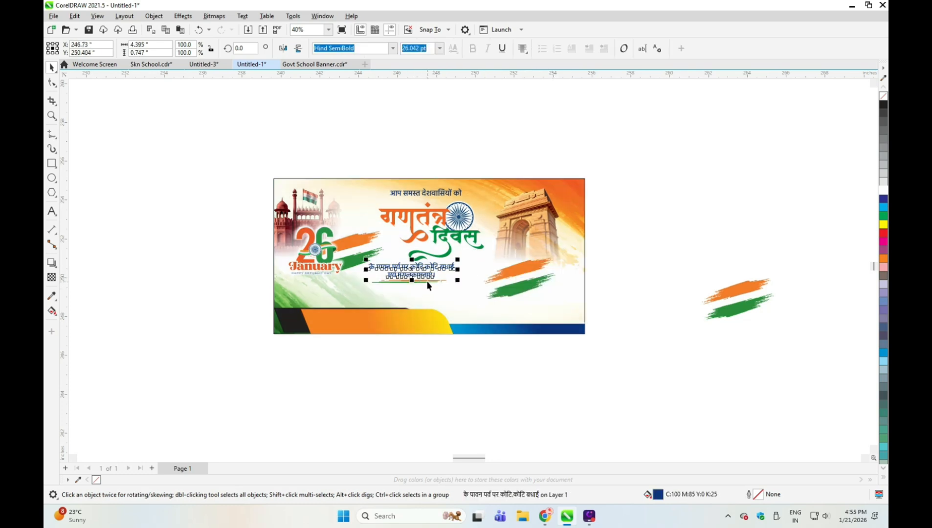
left_click(427, 282, "shift")
left_click_drag(405, 276, 390, 286)
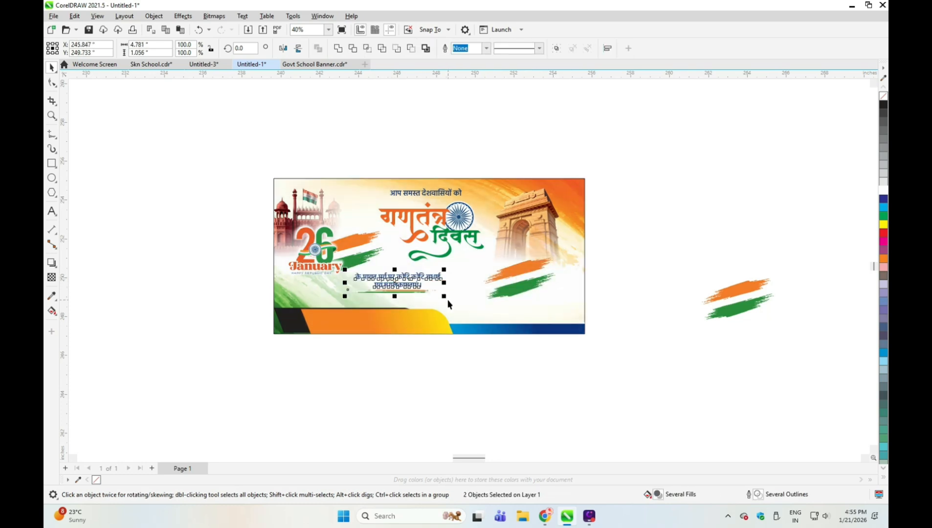
left_click_drag(447, 299, 496, 314)
scroll(438, 293, "up", 1)
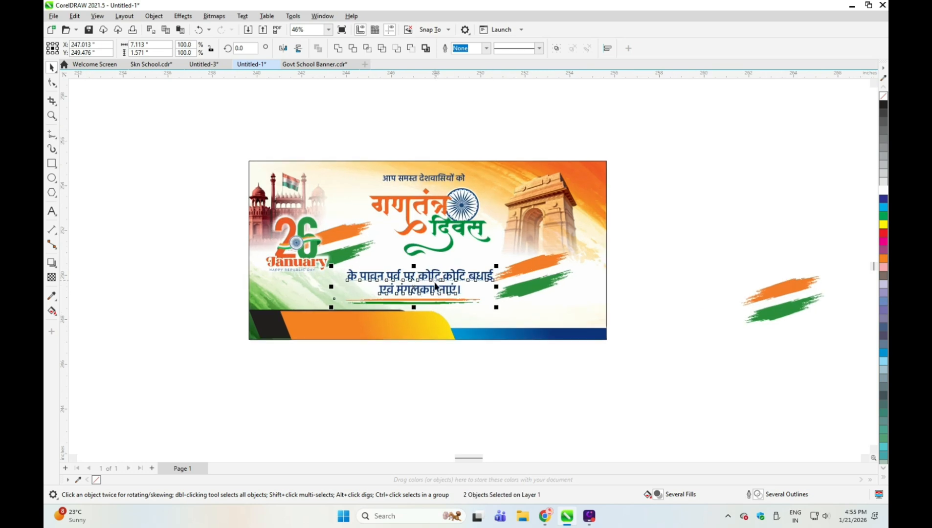
left_click_drag(435, 287, 435, 282)
- Enlarge the गणतंत्र दिवस title slightly, then move the line above it left and enlarge it to about 4.3 inches wide
left_click(399, 194)
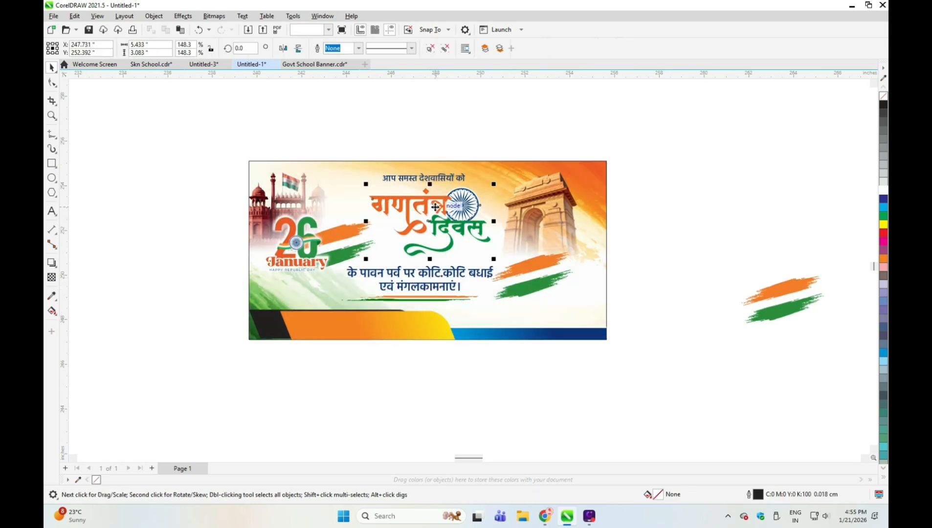
left_click_drag(363, 186, 350, 177)
left_click(420, 179)
mouse_move(420, 179)
left_mouse_down()
mouse_move(372, 174)
mouse_move(432, 180)
left_mouse_up()
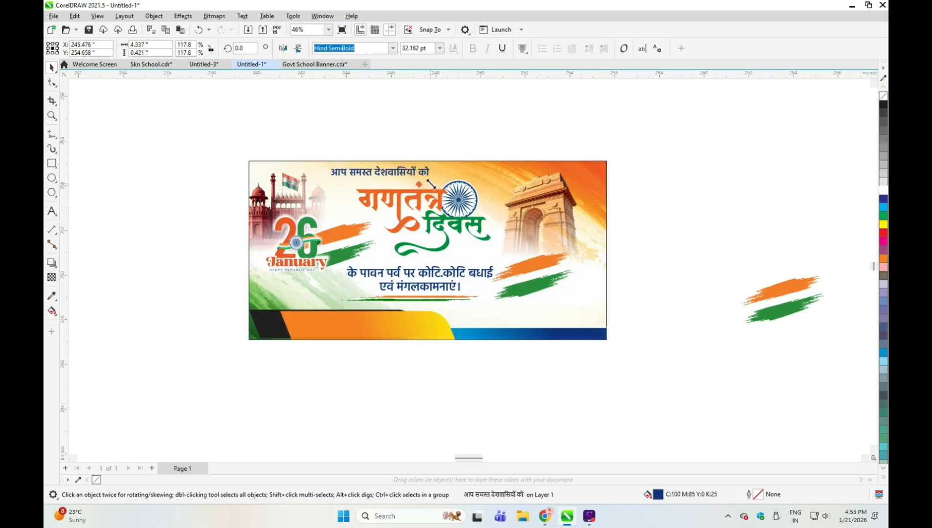
- Enlarge the गणतंत्र दिवस title to about 6.6 inches wide
left_click(437, 210)
left_click_drag(493, 258, 506, 266)
scroll(442, 200, "up", 1)
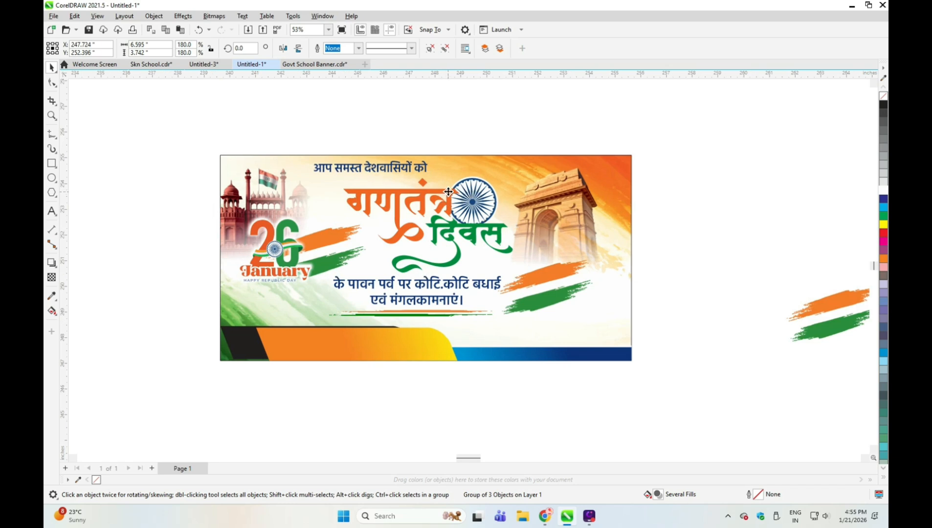
scroll(448, 191, "down", 2)
- Enlarge the orange strip along the banner's bottom edge to about 9.9 inches wide
left_click(649, 307)
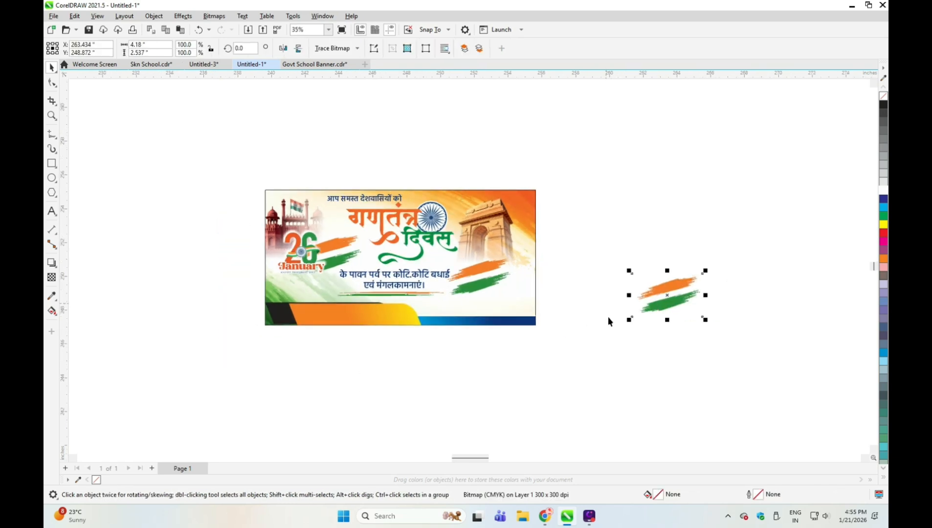
left_click(589, 325)
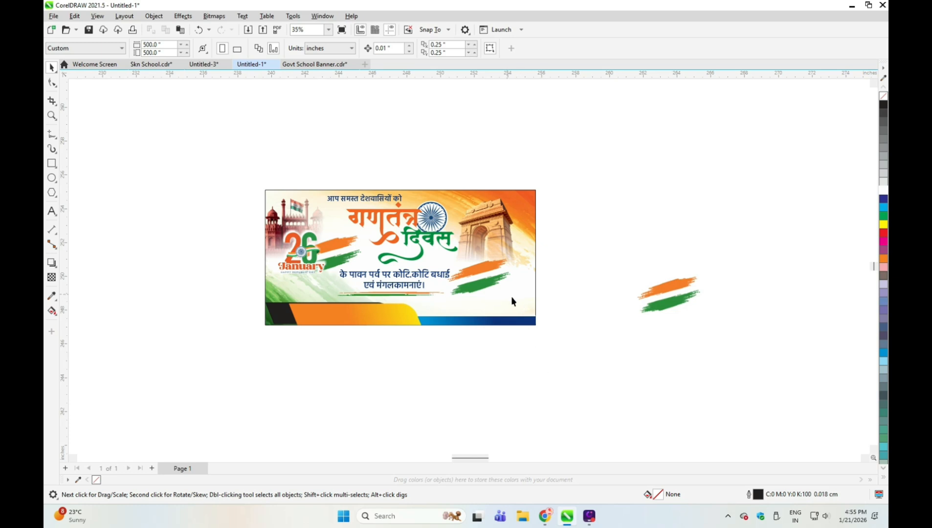
scroll(507, 313, "up", 2)
left_click(333, 305)
left_click(314, 351)
left_click(378, 312)
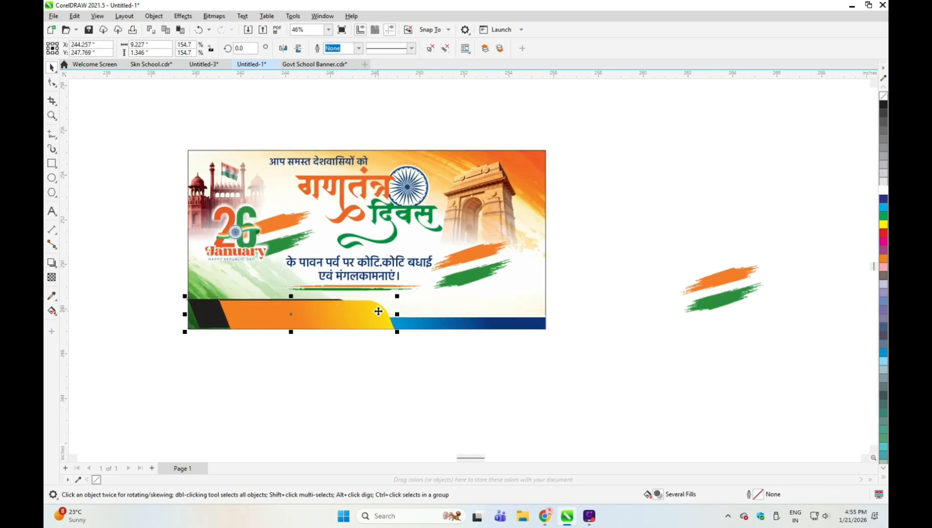
left_click_drag(401, 297, 416, 293)
scroll(415, 292, "down", 1)
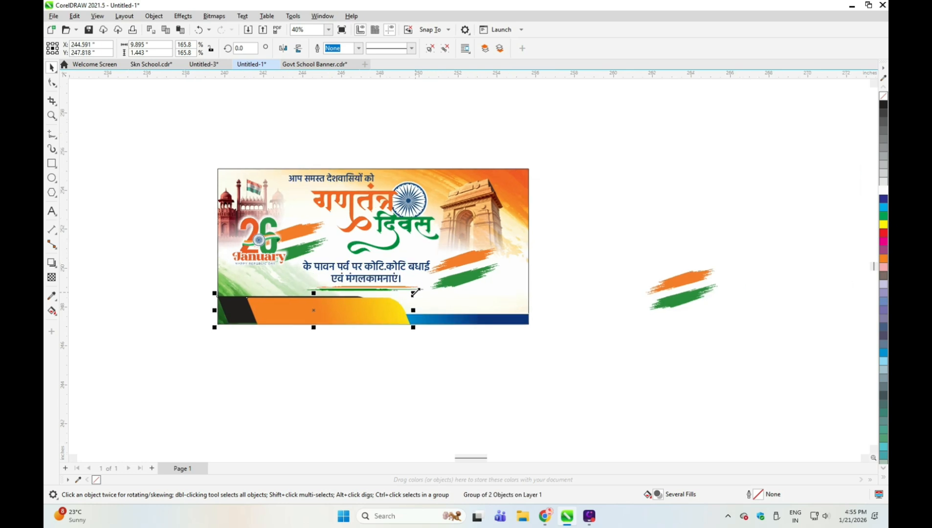
left_click(623, 260)
- Bring the spare tricolour stroke into the banner's lower-right area at about 4.7 inches wide, below the existing right stroke
mouse_move(680, 312)
left_mouse_down()
mouse_move(600, 312)
mouse_move(634, 316)
mouse_move(635, 326)
mouse_move(519, 282)
mouse_move(254, 230)
mouse_move(259, 291)
mouse_move(313, 319)
left_mouse_up()
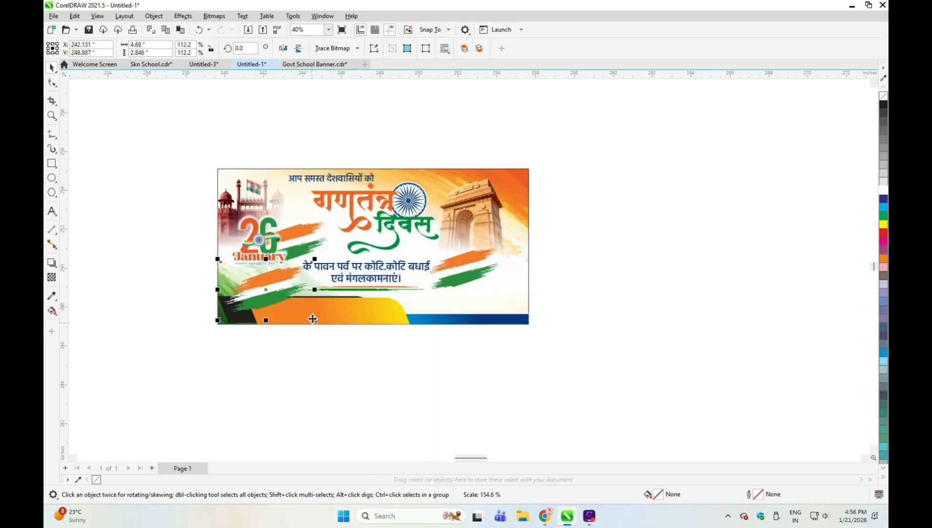
mouse_move(264, 290)
left_mouse_down()
mouse_move(482, 303)
mouse_move(488, 295)
left_mouse_up()
scroll(503, 301, "up", 1)
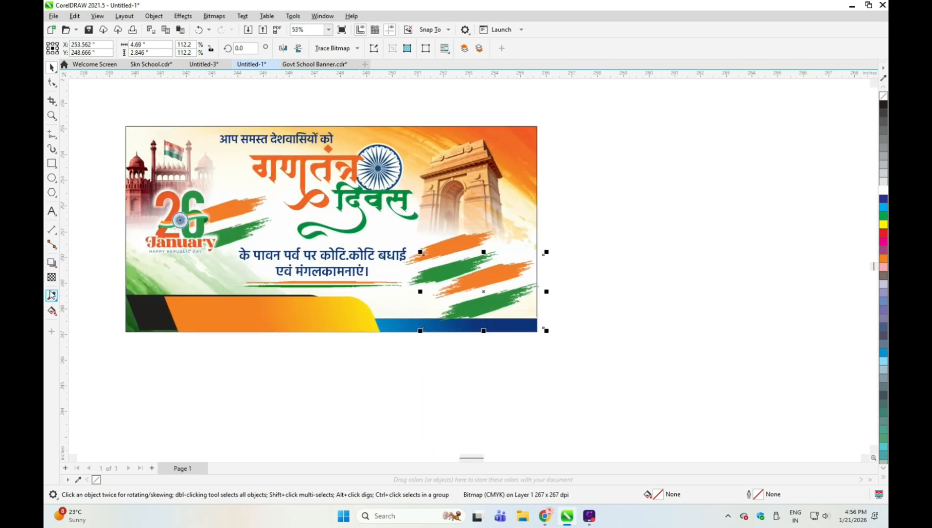
- Apply a uniform transparency of 77 to the newly placed tricolour stroke
left_click(52, 278)
left_click(479, 338)
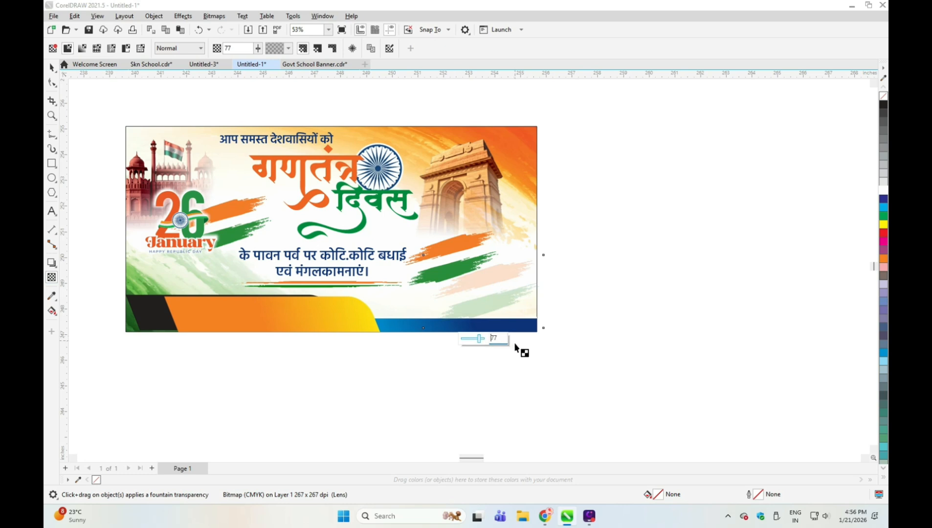
left_click(53, 67)
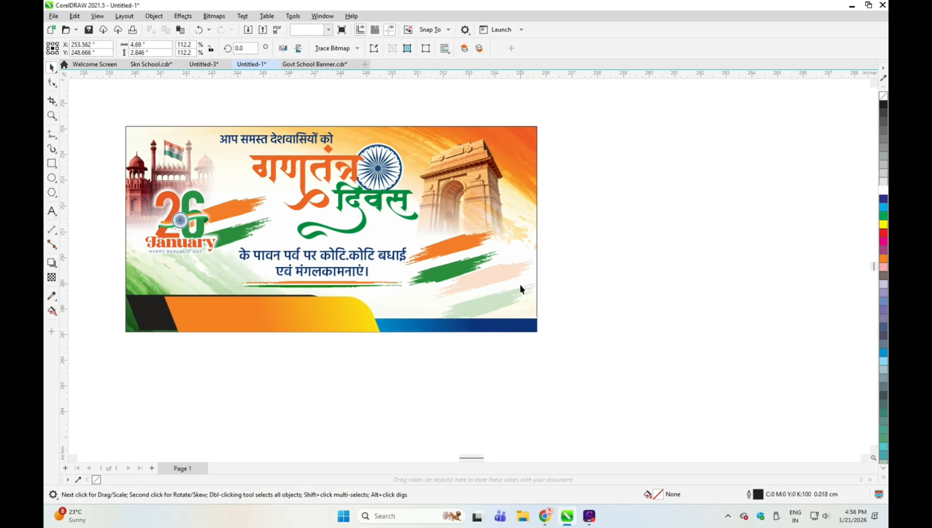
- Shrink the faded stroke, tuck it just below and right of the solid stroke, and raise both slightly toward the India Gate
left_click_drag(505, 292, 502, 275)
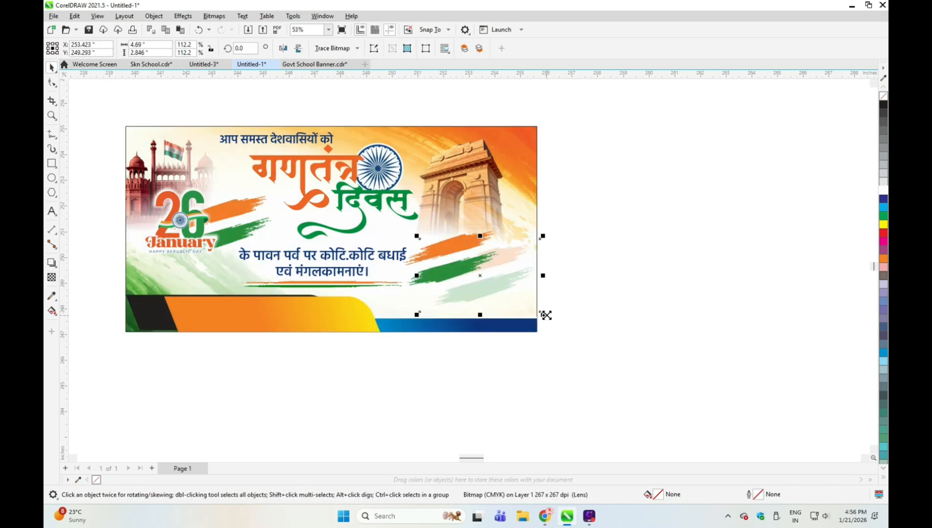
mouse_move(546, 315)
left_mouse_down()
mouse_move(461, 269)
mouse_move(473, 263)
mouse_move(492, 281)
left_mouse_up()
left_click(481, 294, "shift")
scroll(489, 279, "down", 2)
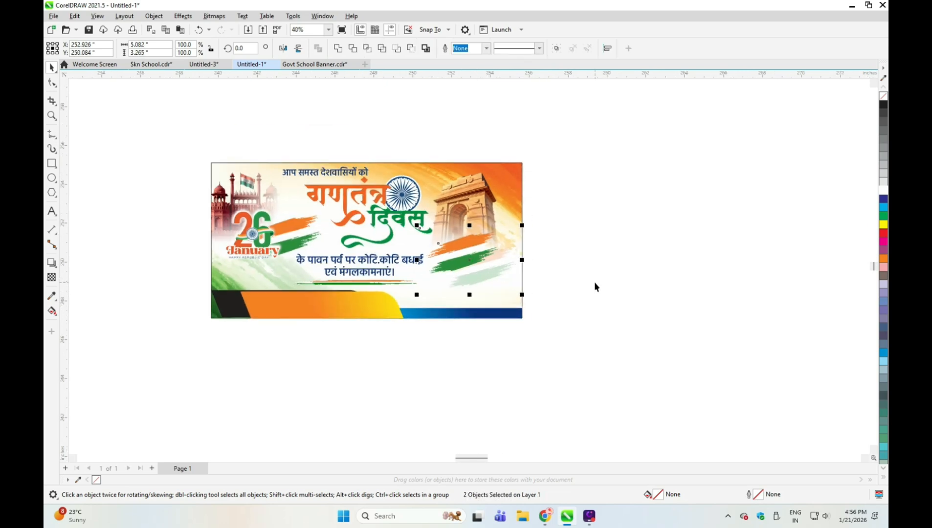
- Group all the objects of the banner together
scroll(596, 284, "down", 1)
left_click_drag(578, 354, 223, 179)
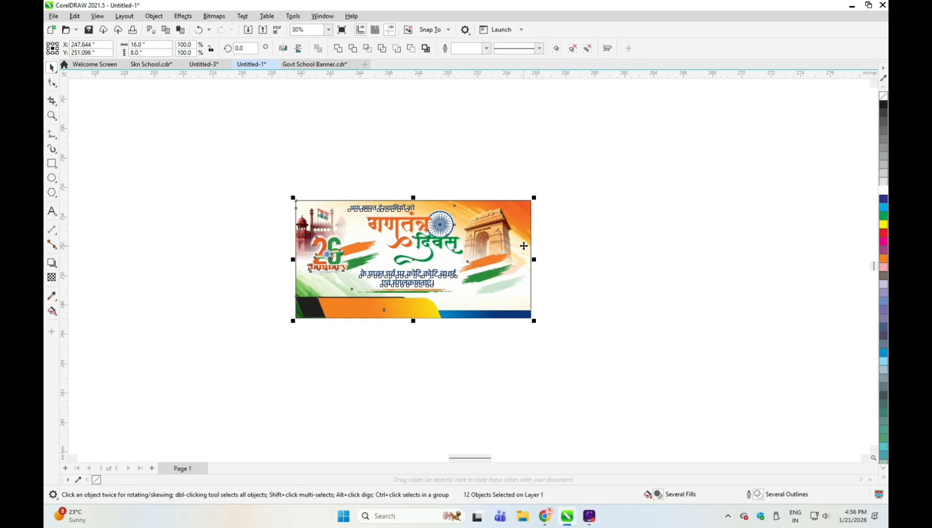
left_click(588, 304)
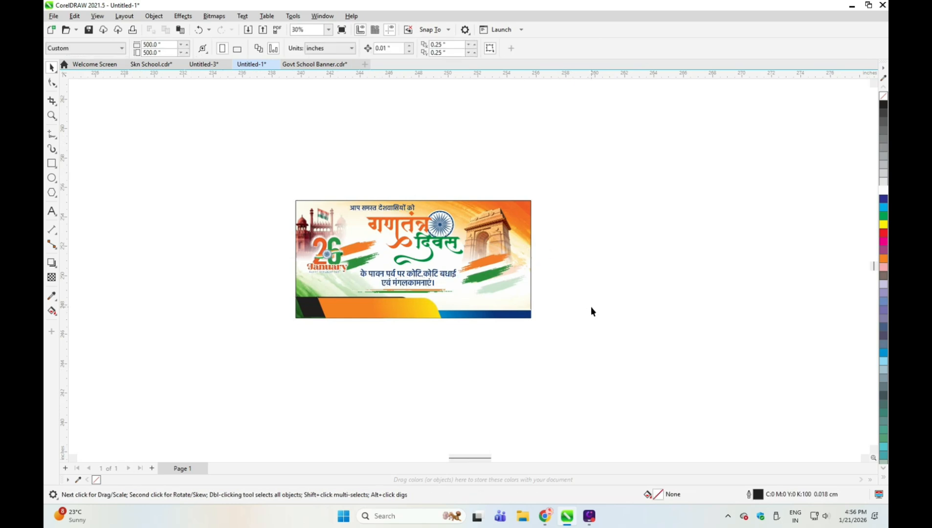
scroll(590, 306, "up", 3)
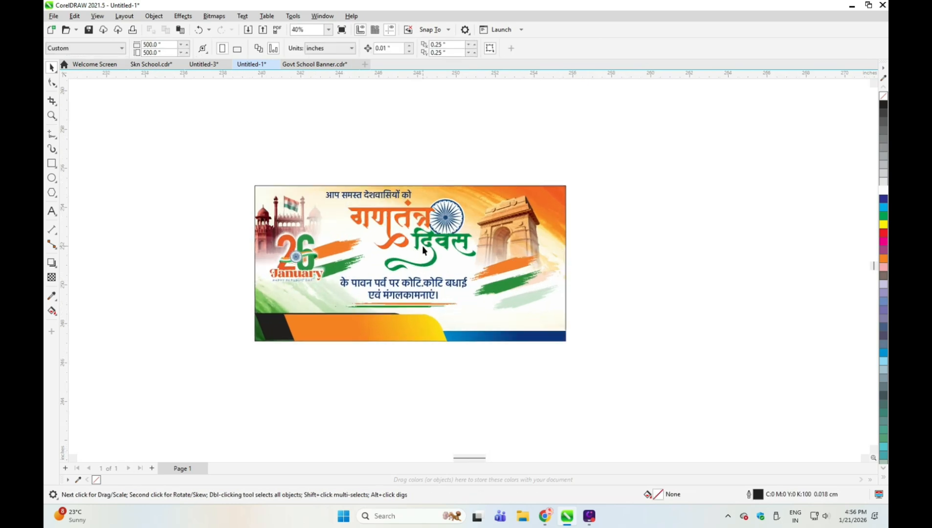
scroll(192, 181, "down", 1)
left_click_drag(701, 376, 628, 380)
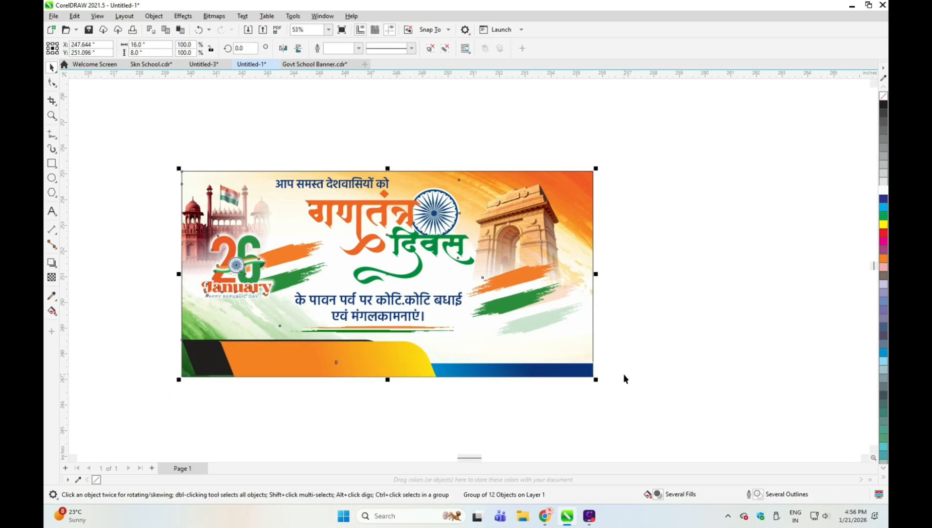
key("F4")
scroll(452, 302, "down", 3)
left_click(714, 332)
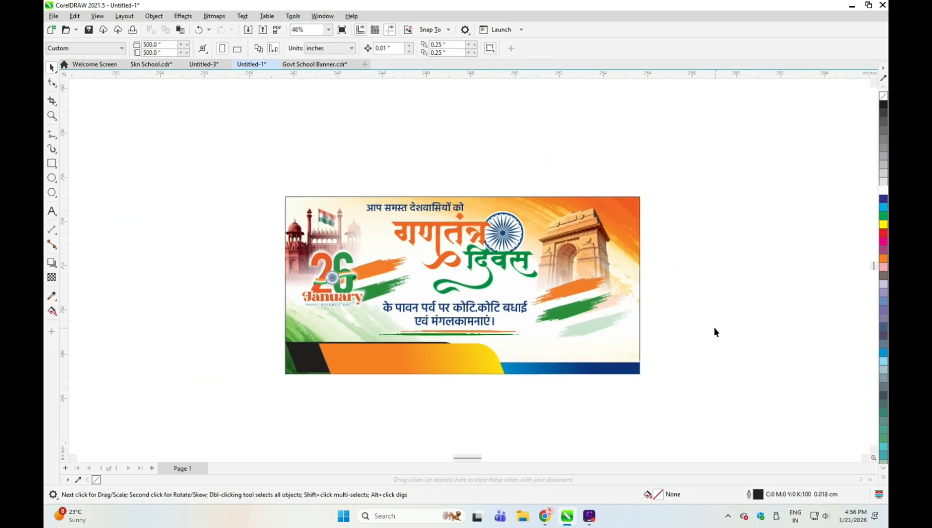